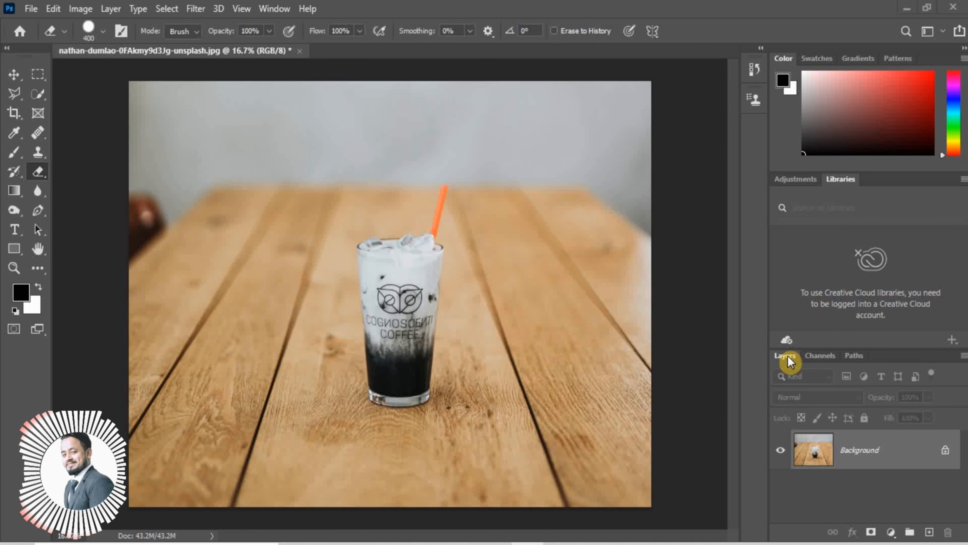
Try erasing a vertical strip along the left edge of the locked Background layer, and undo the stroke
{"action": "left_click", "coordinate": [871, 533]}
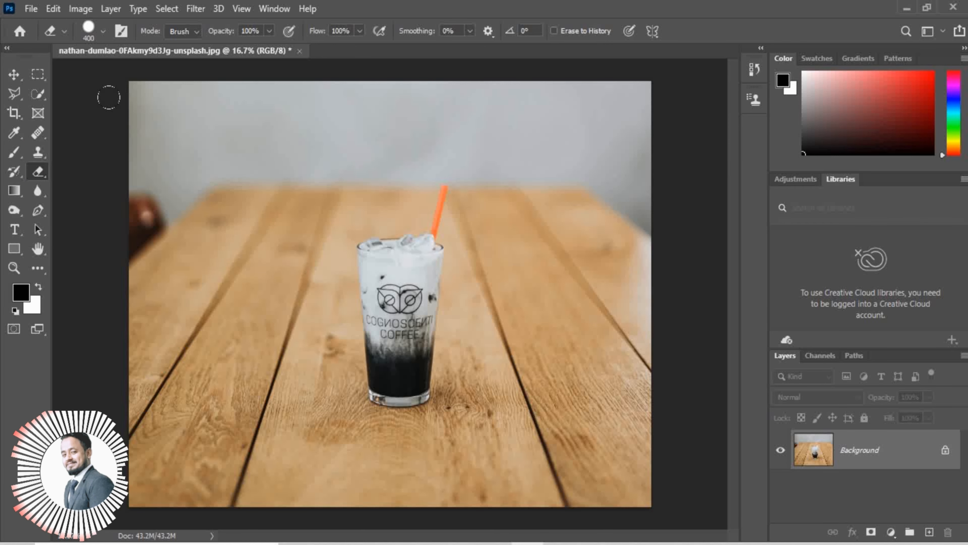
{"action": "left_click_drag", "start_coordinate": [133, 68], "coordinate": [138, 477]}
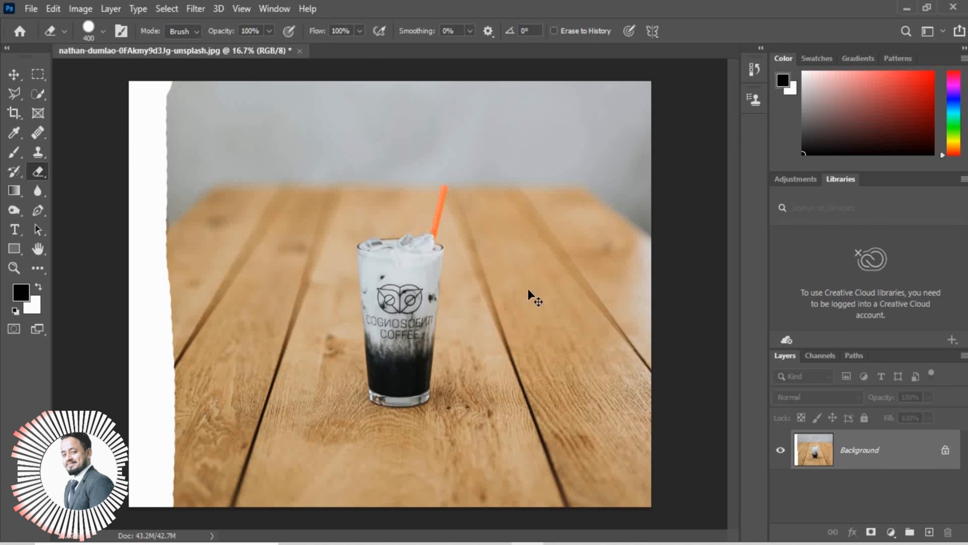
{"action": "key", "text": "ctrl+z"}
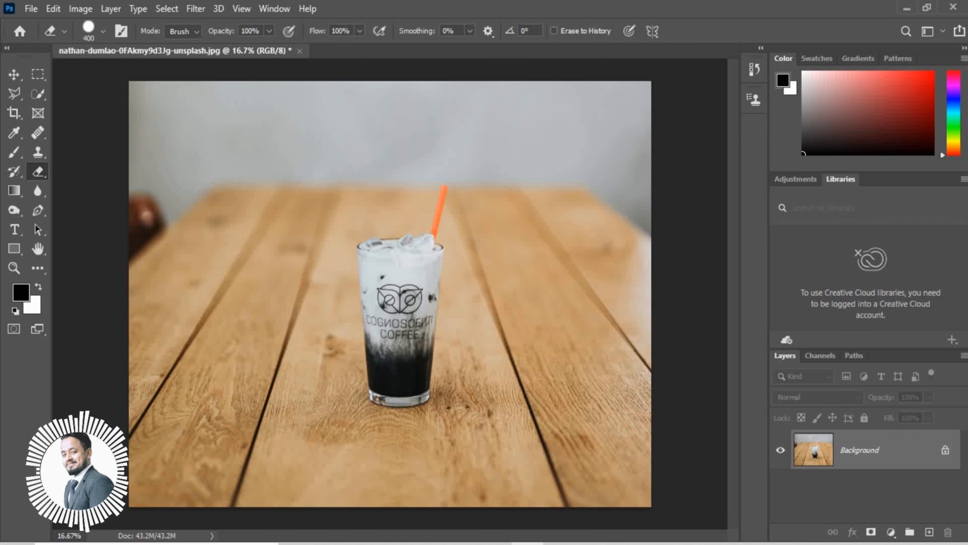
Try unlocking the Background layer and erasing a strip along its left edge, and undo both changes
{"action": "left_click", "coordinate": [944, 452]}
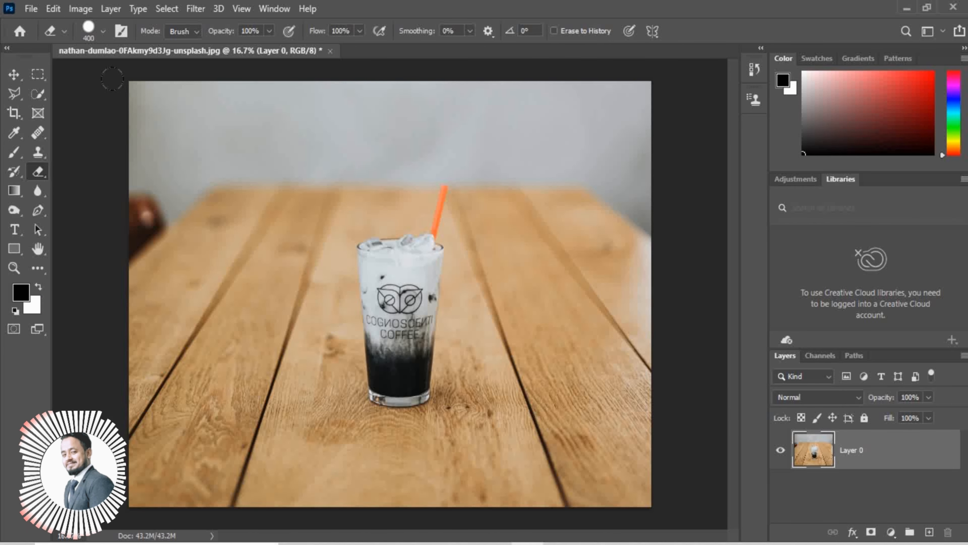
{"action": "mouse_move", "coordinate": [112, 78]}
{"action": "left_mouse_down"}
{"action": "mouse_move", "coordinate": [138, 151]}
{"action": "mouse_move", "coordinate": [138, 406]}
{"action": "left_mouse_up"}
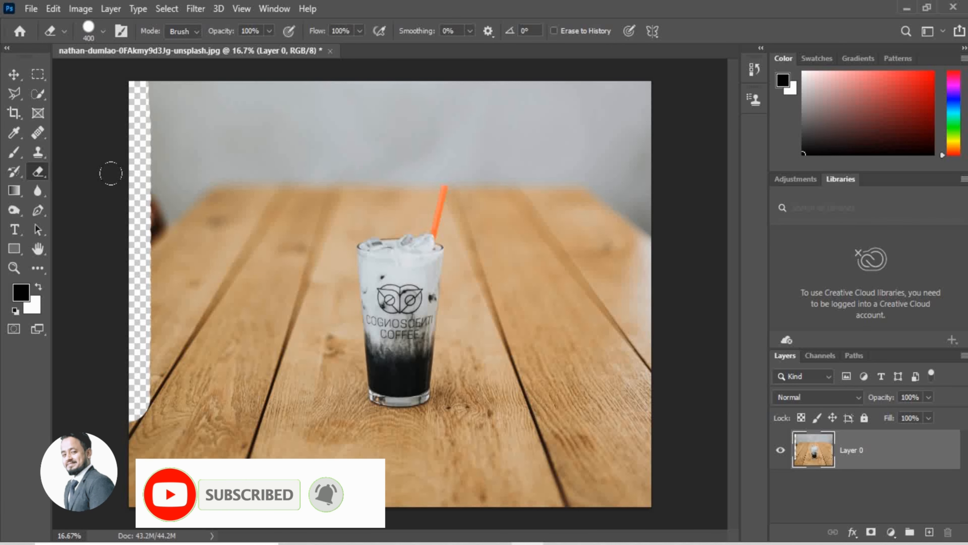
{"action": "key", "text": "ctrl+z"}
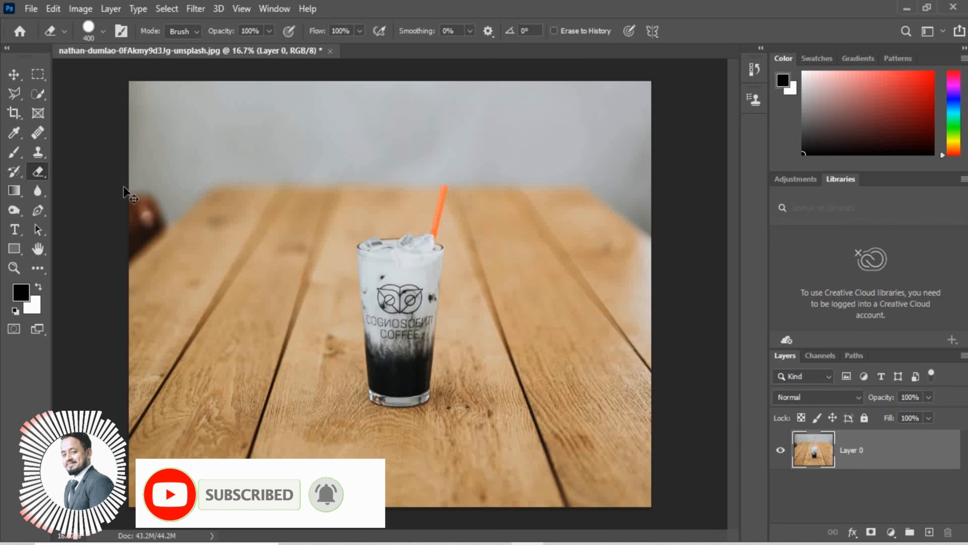
{"action": "key", "text": "ctrl+z"}
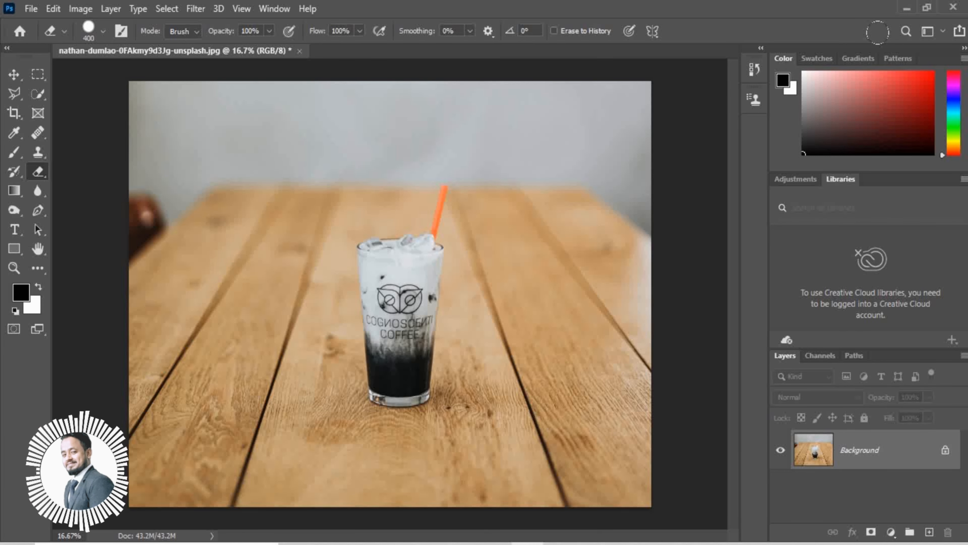
Unlock the Background layer and add a white layer mask to it
{"action": "left_click", "coordinate": [946, 452]}
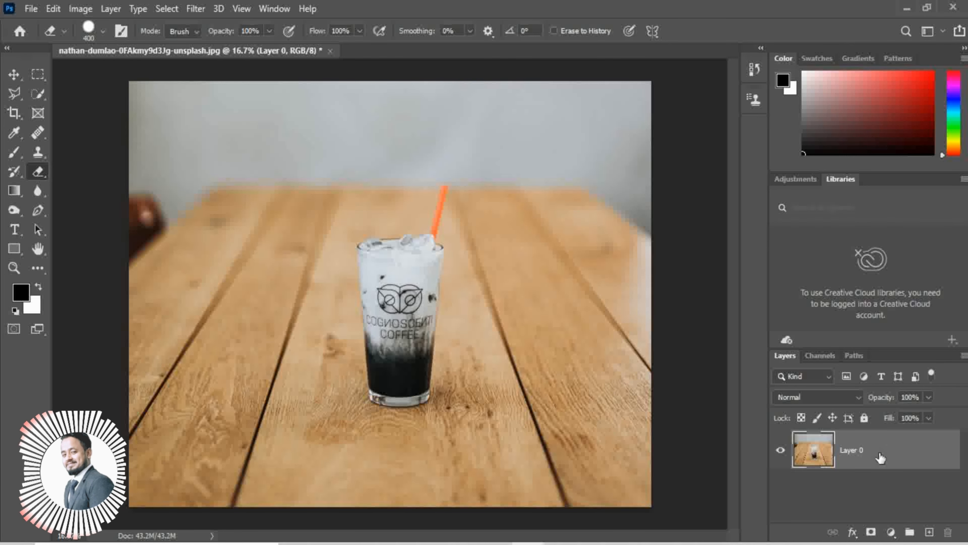
{"action": "left_click", "coordinate": [871, 531]}
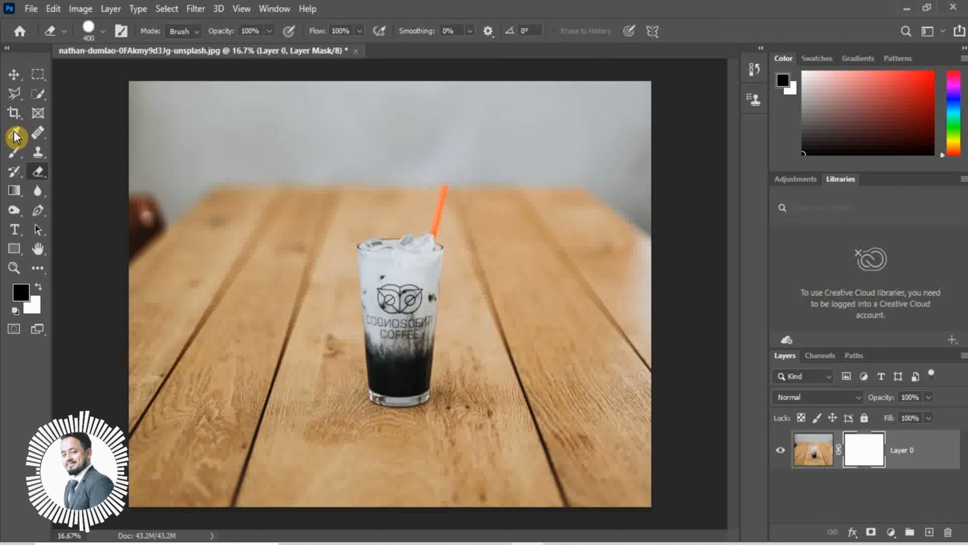
Paint black on the mask with a soft 500 px brush to hide a vertical area right of the glass
{"action": "left_click", "coordinate": [15, 156]}
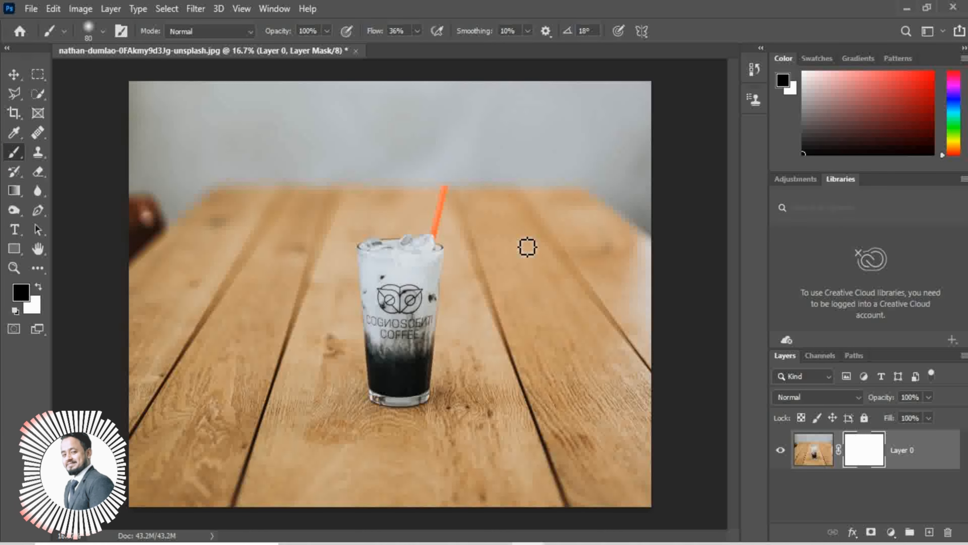
{"action": "key", "text": "bracketright"}
{"action": "key", "text": "bracketright"}
{"action": "key", "text": "bracketright"}
{"action": "key", "text": "bracketright"}
{"action": "key", "text": "bracketright"}
{"action": "key", "text": "bracketright"}
{"action": "key", "text": "bracketright"}
{"action": "key", "text": "bracketright"}
{"action": "key", "text": "bracketright"}
{"action": "key", "text": "bracketright"}
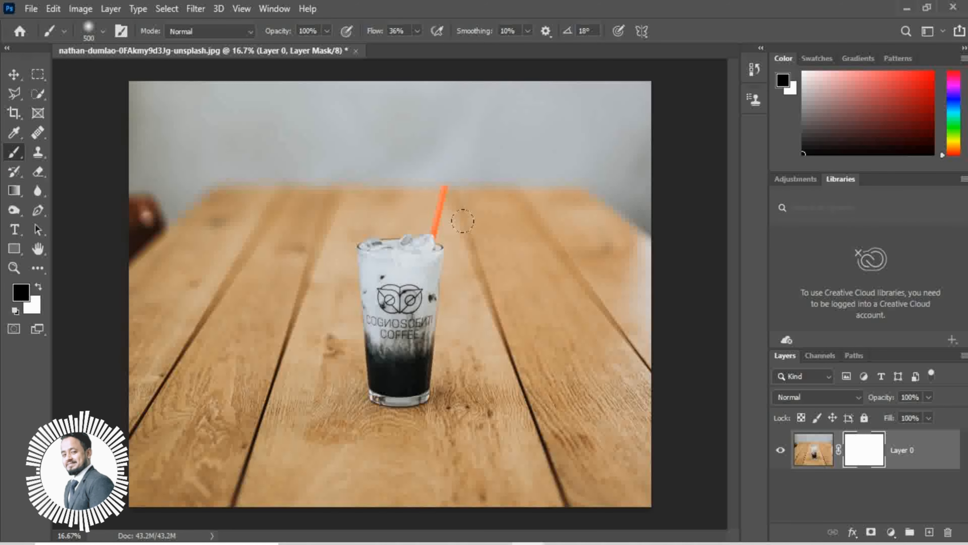
{"action": "mouse_move", "coordinate": [477, 175]}
{"action": "left_mouse_down"}
{"action": "mouse_move", "coordinate": [485, 229]}
{"action": "mouse_move", "coordinate": [476, 339]}
{"action": "mouse_move", "coordinate": [495, 366]}
{"action": "mouse_move", "coordinate": [499, 145]}
{"action": "mouse_move", "coordinate": [506, 278]}
{"action": "mouse_move", "coordinate": [534, 416]}
{"action": "mouse_move", "coordinate": [503, 311]}
{"action": "mouse_move", "coordinate": [507, 151]}
{"action": "mouse_move", "coordinate": [523, 174]}
{"action": "left_mouse_up"}
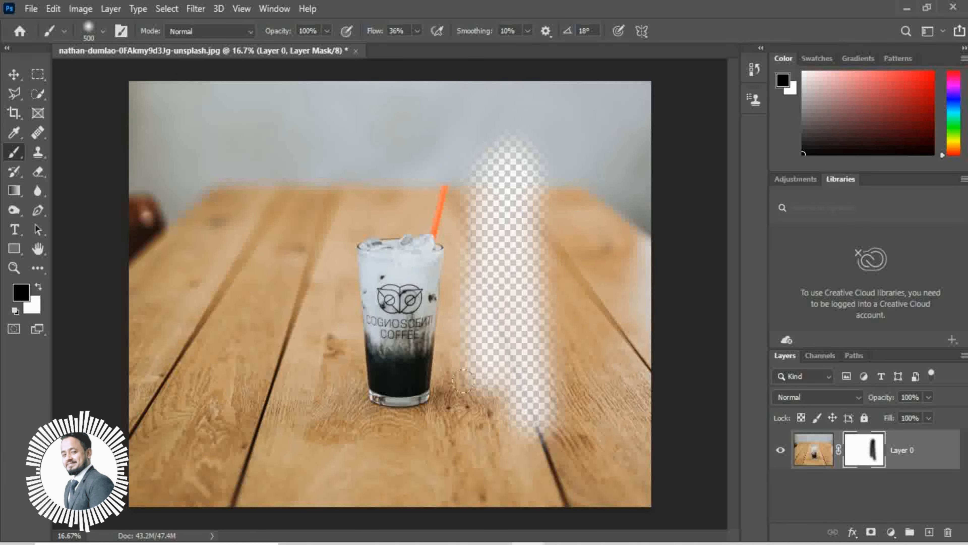
Set the Brush tool's hardness to 100%, keeping its size at 500 px
{"action": "left_click", "coordinate": [101, 38]}
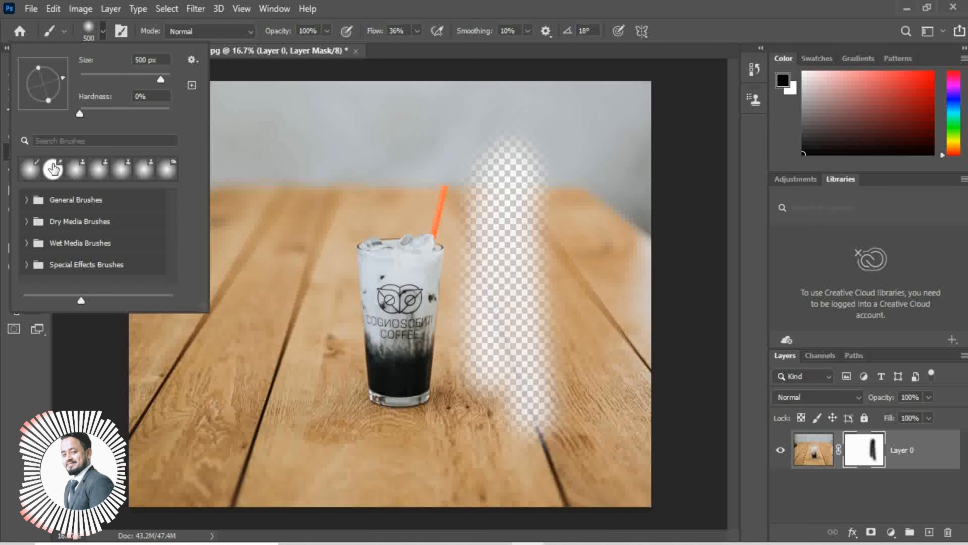
{"action": "key", "text": "e"}
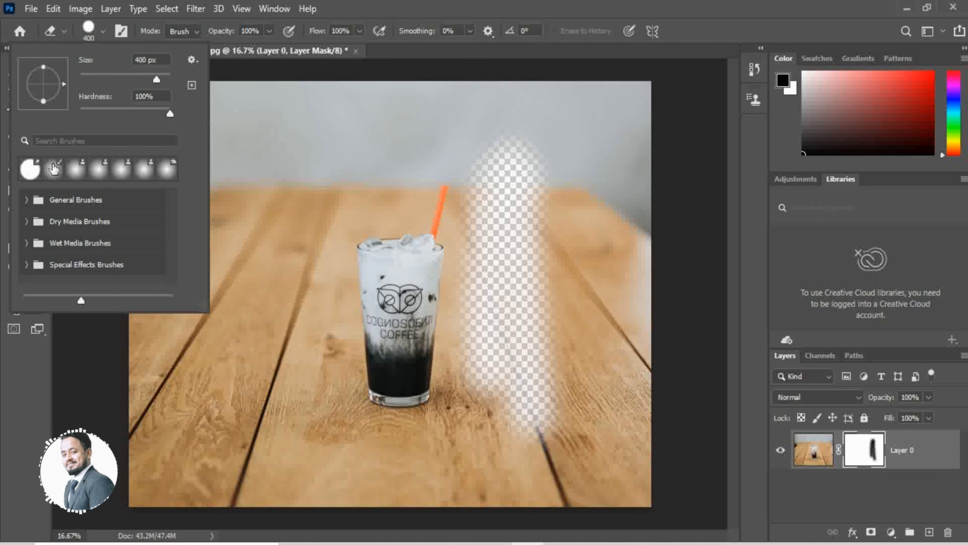
{"action": "left_click", "coordinate": [106, 36]}
{"action": "left_click", "coordinate": [104, 32]}
{"action": "left_click", "coordinate": [104, 32]}
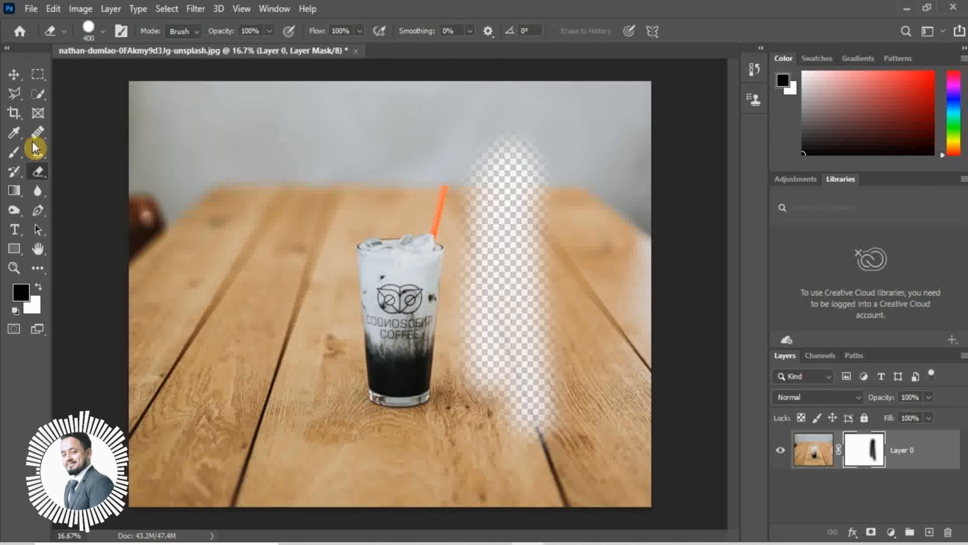
{"action": "left_click", "coordinate": [14, 153]}
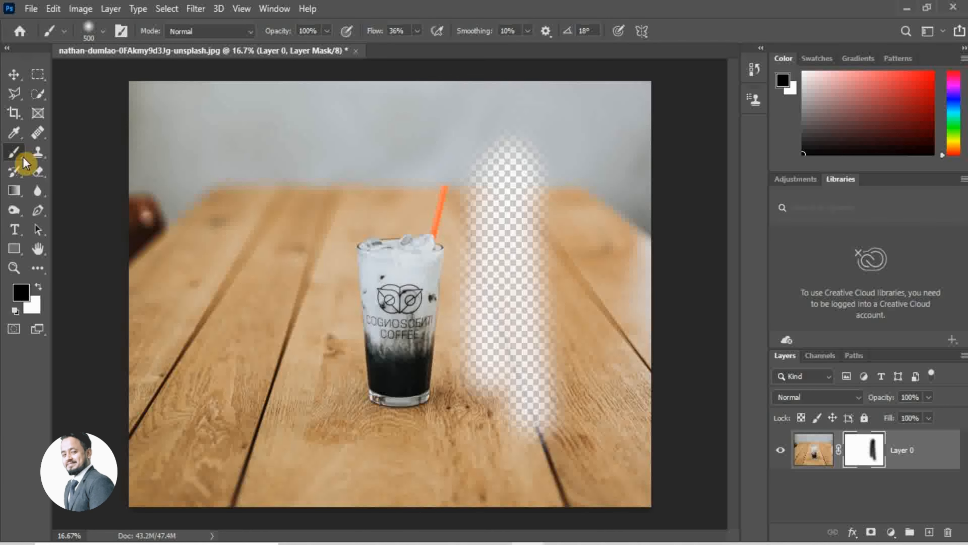
{"action": "left_click", "coordinate": [82, 39]}
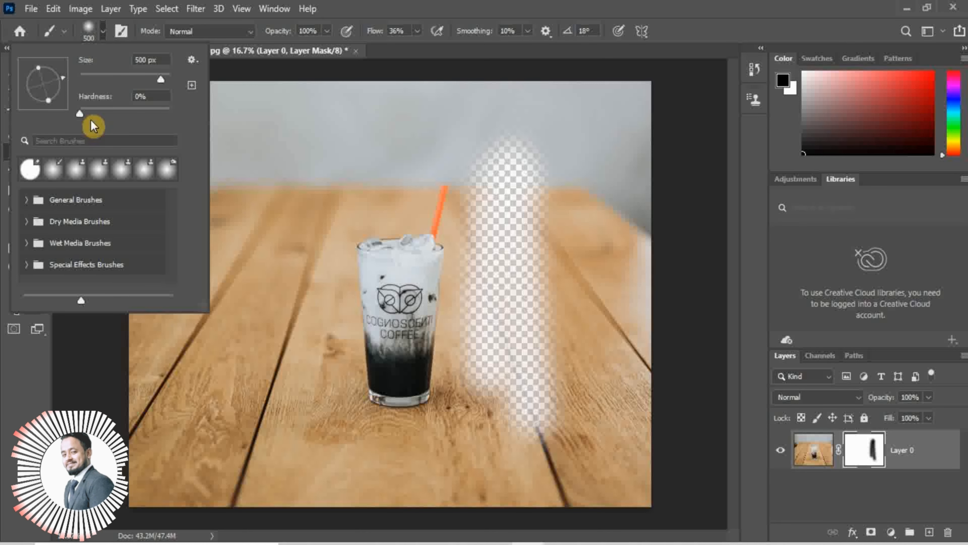
{"action": "left_click_drag", "start_coordinate": [80, 115], "coordinate": [175, 114]}
{"action": "left_click", "coordinate": [282, 91]}
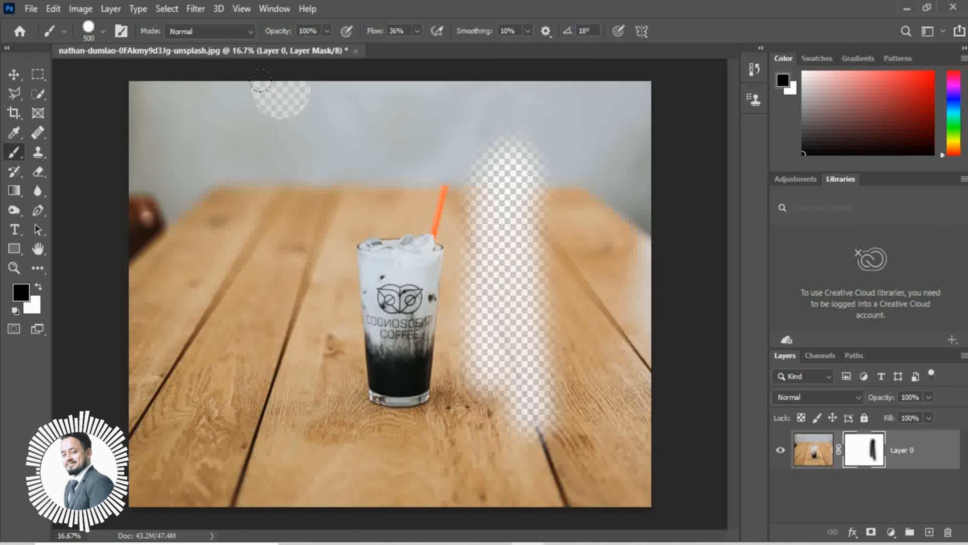
Paint black on the layer mask to hide the table and wall around the glass, plus the straw and the glass rim
{"action": "mouse_move", "coordinate": [260, 81]}
{"action": "left_mouse_down"}
{"action": "mouse_move", "coordinate": [157, 192]}
{"action": "mouse_move", "coordinate": [178, 85]}
{"action": "mouse_move", "coordinate": [197, 48]}
{"action": "mouse_move", "coordinate": [98, 199]}
{"action": "mouse_move", "coordinate": [136, 64]}
{"action": "mouse_move", "coordinate": [140, 56]}
{"action": "mouse_move", "coordinate": [113, 231]}
{"action": "mouse_move", "coordinate": [129, 329]}
{"action": "left_mouse_up"}
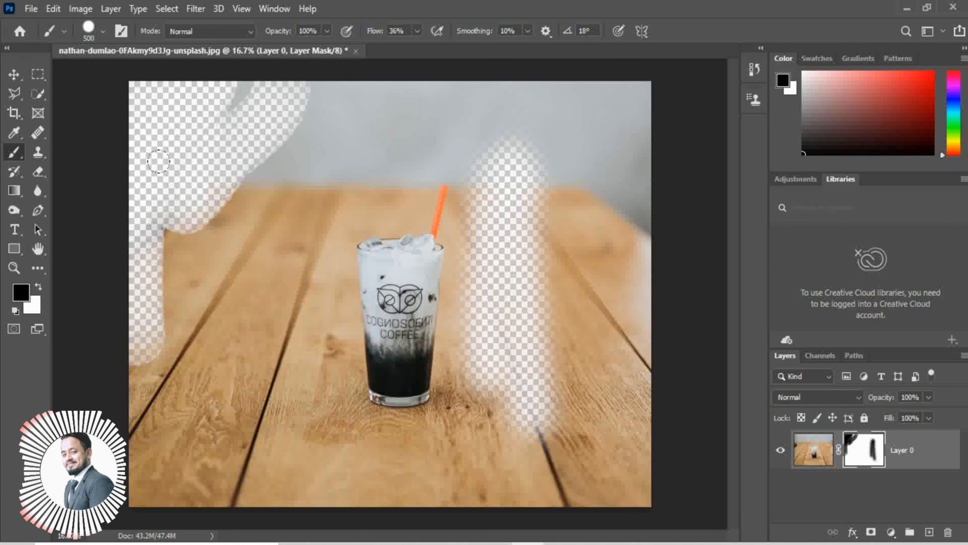
{"action": "mouse_move", "coordinate": [158, 160]}
{"action": "left_mouse_down"}
{"action": "mouse_move", "coordinate": [138, 483]}
{"action": "mouse_move", "coordinate": [143, 301]}
{"action": "mouse_move", "coordinate": [117, 431]}
{"action": "mouse_move", "coordinate": [180, 453]}
{"action": "mouse_move", "coordinate": [531, 469]}
{"action": "mouse_move", "coordinate": [593, 291]}
{"action": "mouse_move", "coordinate": [589, 345]}
{"action": "left_mouse_up"}
{"action": "mouse_move", "coordinate": [593, 291]}
{"action": "left_mouse_down"}
{"action": "mouse_move", "coordinate": [569, 445]}
{"action": "mouse_move", "coordinate": [621, 307]}
{"action": "mouse_move", "coordinate": [642, 91]}
{"action": "mouse_move", "coordinate": [612, 189]}
{"action": "mouse_move", "coordinate": [596, 449]}
{"action": "mouse_move", "coordinate": [627, 471]}
{"action": "mouse_move", "coordinate": [536, 284]}
{"action": "mouse_move", "coordinate": [455, 397]}
{"action": "mouse_move", "coordinate": [532, 229]}
{"action": "mouse_move", "coordinate": [462, 310]}
{"action": "mouse_move", "coordinate": [423, 416]}
{"action": "mouse_move", "coordinate": [456, 301]}
{"action": "mouse_move", "coordinate": [440, 222]}
{"action": "left_mouse_up"}
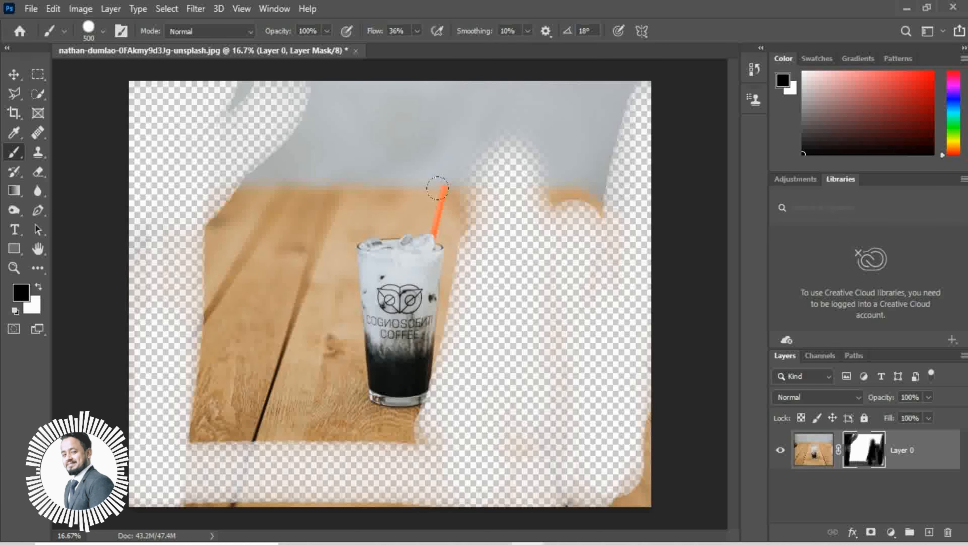
{"action": "mouse_move", "coordinate": [409, 166]}
{"action": "left_mouse_down"}
{"action": "mouse_move", "coordinate": [444, 199]}
{"action": "mouse_move", "coordinate": [439, 267]}
{"action": "mouse_move", "coordinate": [381, 237]}
{"action": "mouse_move", "coordinate": [404, 241]}
{"action": "left_mouse_up"}
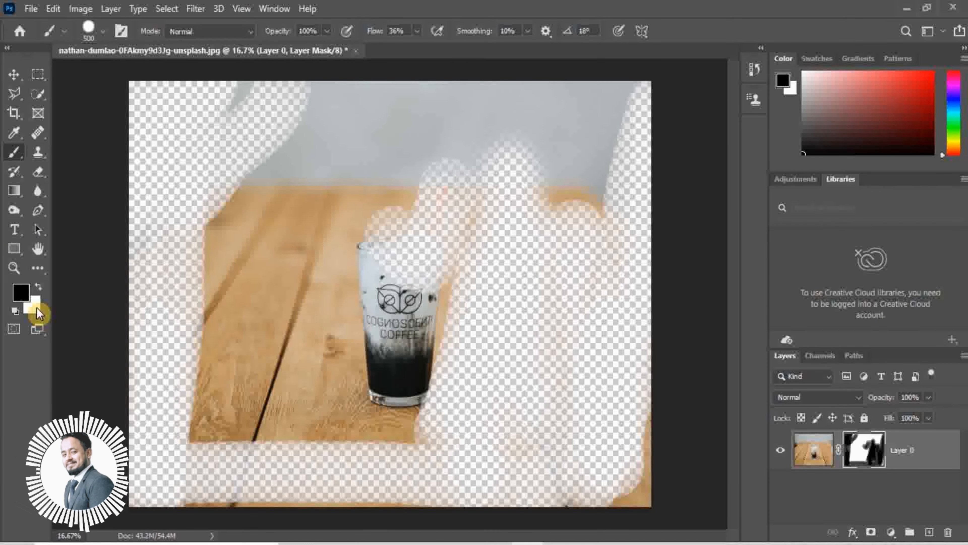
Switch the painting colour to white and paint on the mask to restore the glass, the straw and much of the table and wall
{"action": "key", "text": "x"}
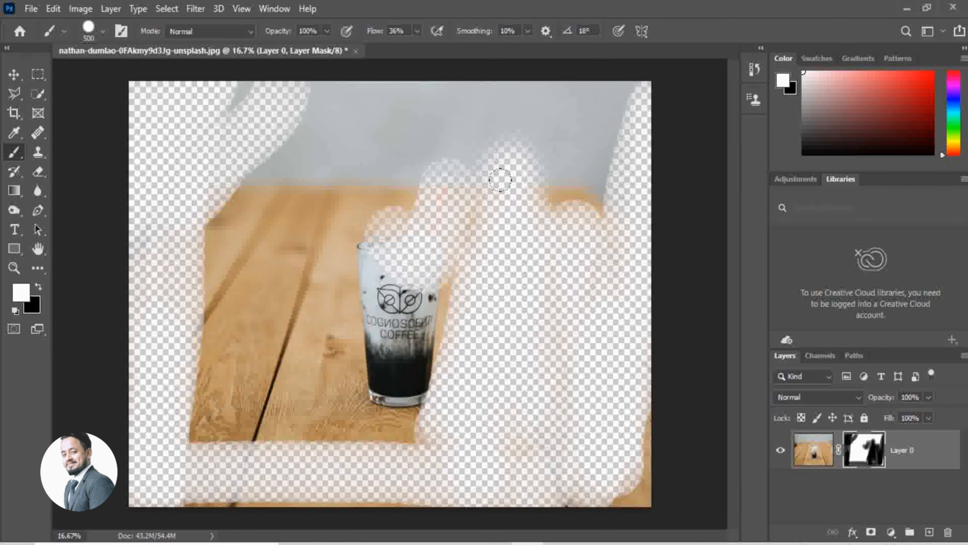
{"action": "mouse_move", "coordinate": [433, 163]}
{"action": "left_mouse_down"}
{"action": "mouse_move", "coordinate": [447, 314]}
{"action": "mouse_move", "coordinate": [405, 206]}
{"action": "mouse_move", "coordinate": [398, 148]}
{"action": "mouse_move", "coordinate": [421, 392]}
{"action": "mouse_move", "coordinate": [365, 147]}
{"action": "mouse_move", "coordinate": [436, 399]}
{"action": "mouse_move", "coordinate": [467, 245]}
{"action": "mouse_move", "coordinate": [484, 290]}
{"action": "mouse_move", "coordinate": [507, 477]}
{"action": "mouse_move", "coordinate": [519, 273]}
{"action": "mouse_move", "coordinate": [564, 244]}
{"action": "mouse_move", "coordinate": [450, 473]}
{"action": "mouse_move", "coordinate": [625, 305]}
{"action": "mouse_move", "coordinate": [618, 407]}
{"action": "mouse_move", "coordinate": [631, 450]}
{"action": "mouse_move", "coordinate": [594, 496]}
{"action": "mouse_move", "coordinate": [307, 464]}
{"action": "mouse_move", "coordinate": [553, 434]}
{"action": "mouse_move", "coordinate": [229, 462]}
{"action": "left_mouse_up"}
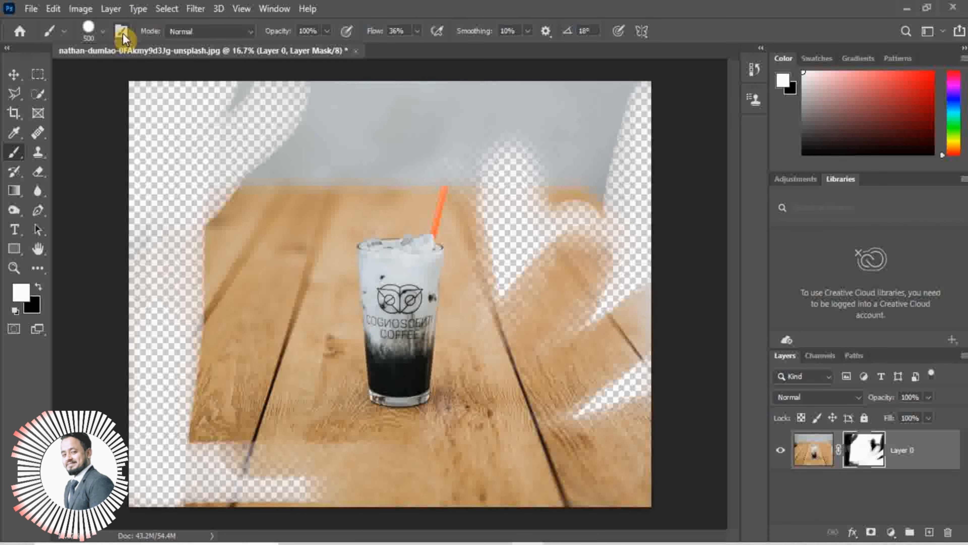
{"action": "left_click", "coordinate": [102, 31]}
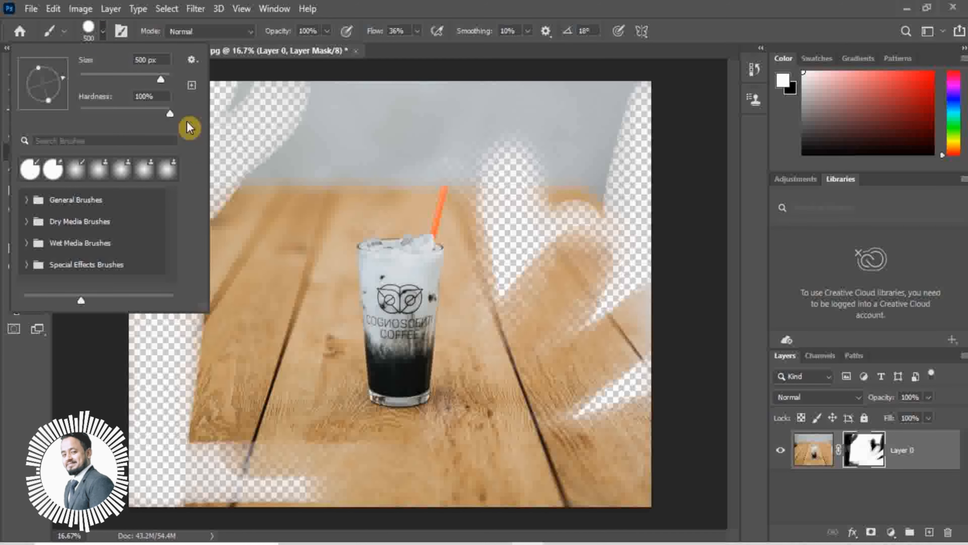
{"action": "left_click", "coordinate": [374, 220]}
{"action": "mouse_move", "coordinate": [473, 134]}
{"action": "left_mouse_down"}
{"action": "mouse_move", "coordinate": [487, 130]}
{"action": "mouse_move", "coordinate": [507, 274]}
{"action": "mouse_move", "coordinate": [534, 183]}
{"action": "left_mouse_up"}
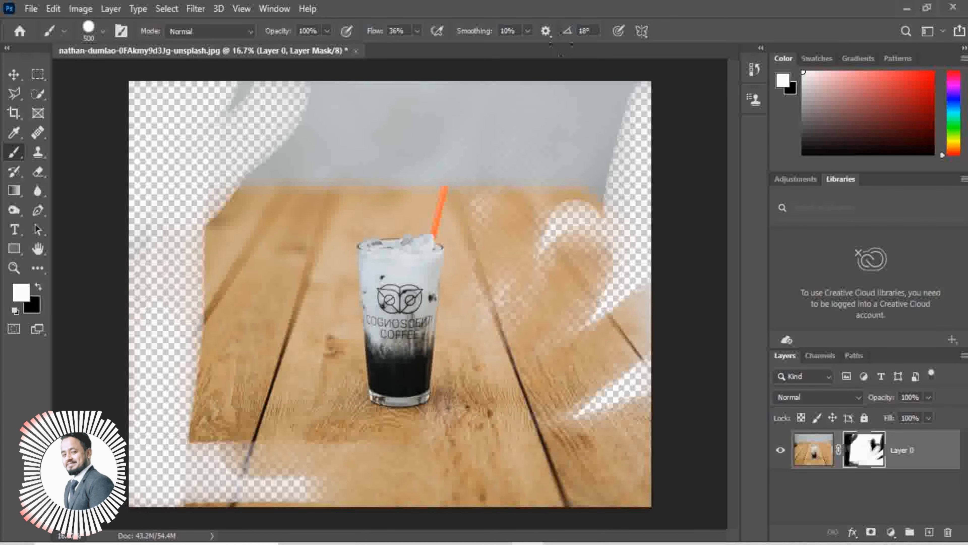
{"action": "mouse_move", "coordinate": [309, 107]}
{"action": "left_mouse_down"}
{"action": "mouse_move", "coordinate": [229, 86]}
{"action": "mouse_move", "coordinate": [138, 89]}
{"action": "mouse_move", "coordinate": [150, 137]}
{"action": "mouse_move", "coordinate": [149, 336]}
{"action": "mouse_move", "coordinate": [135, 316]}
{"action": "mouse_move", "coordinate": [163, 185]}
{"action": "mouse_move", "coordinate": [149, 199]}
{"action": "mouse_move", "coordinate": [141, 328]}
{"action": "mouse_move", "coordinate": [236, 152]}
{"action": "mouse_move", "coordinate": [145, 381]}
{"action": "mouse_move", "coordinate": [190, 477]}
{"action": "mouse_move", "coordinate": [261, 95]}
{"action": "mouse_move", "coordinate": [225, 199]}
{"action": "mouse_move", "coordinate": [313, 96]}
{"action": "left_mouse_up"}
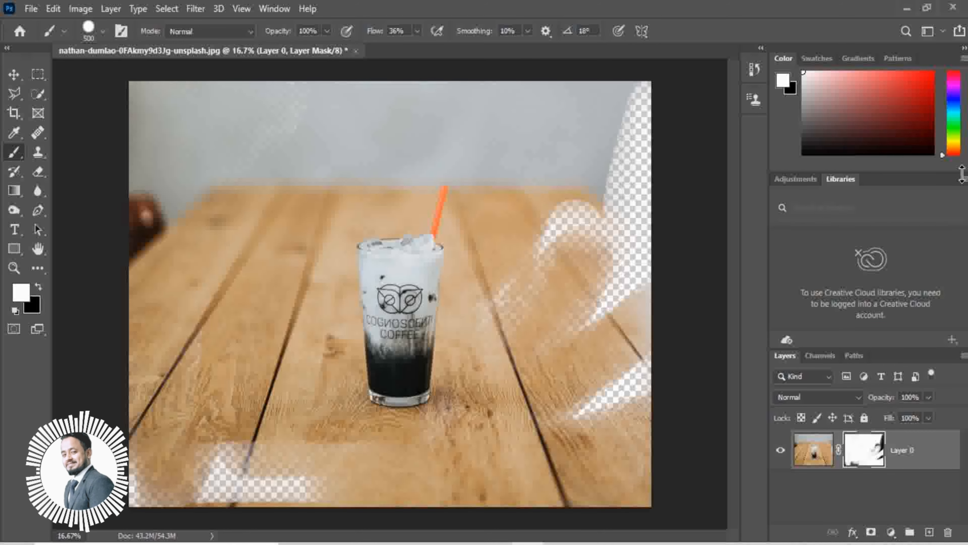
Undo the last mask stroke and revert the image to its last saved version
{"action": "key", "text": "ctrl+z"}
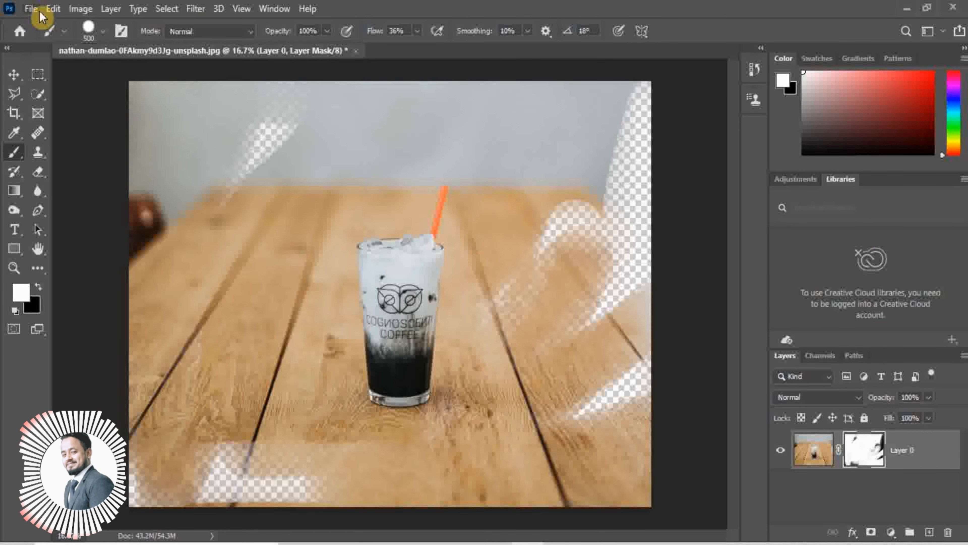
{"action": "left_click", "coordinate": [32, 9]}
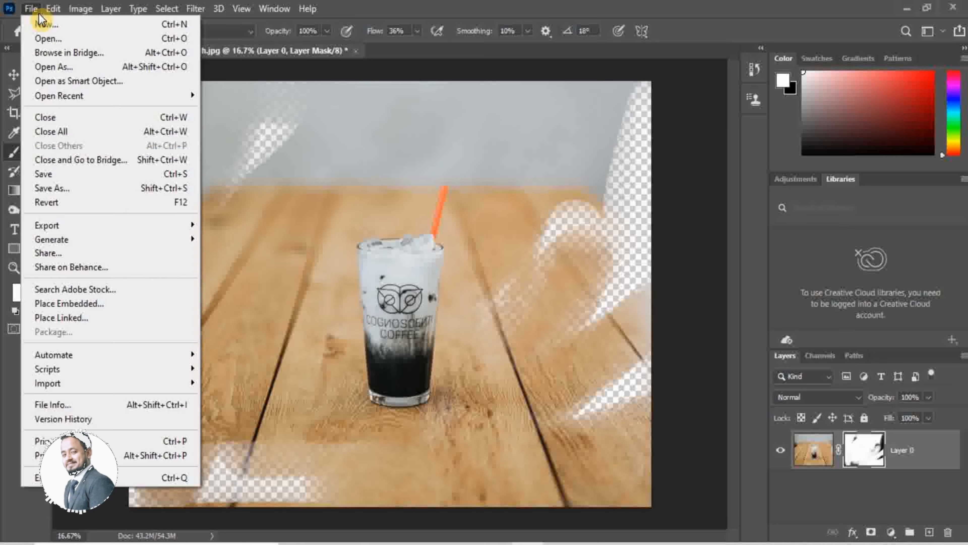
{"action": "left_click", "coordinate": [99, 203]}
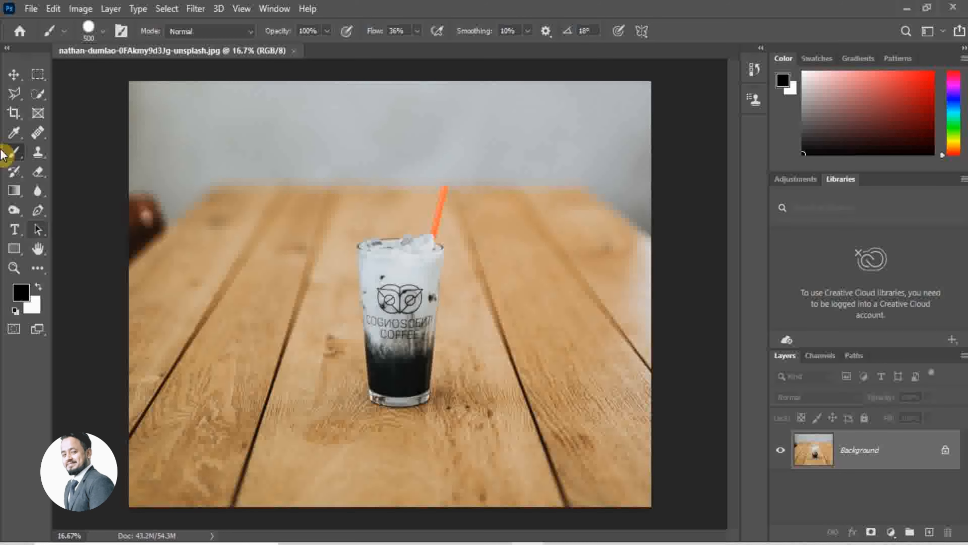
Select the coffee glass and its orange straw with the Quick Selection tool
{"action": "left_click", "coordinate": [39, 97]}
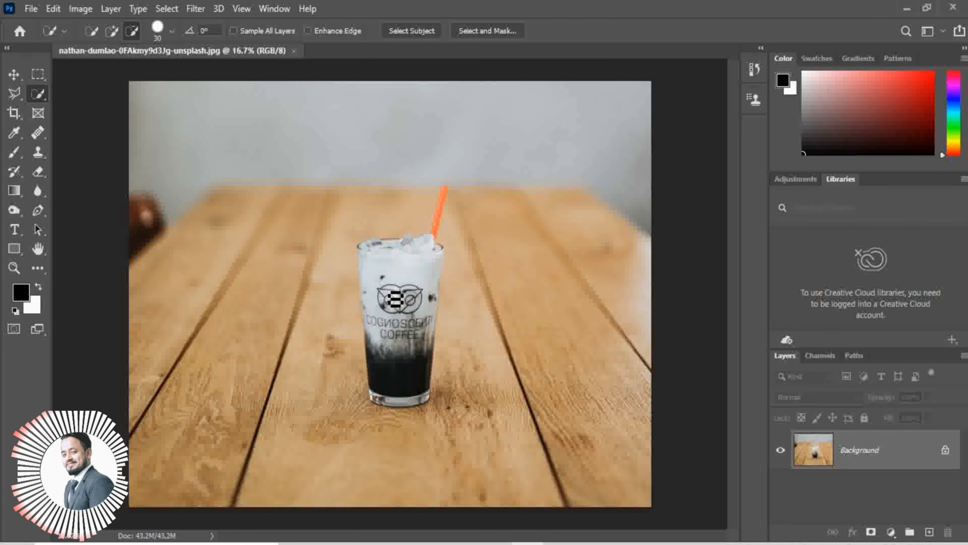
{"action": "left_click", "coordinate": [385, 260]}
{"action": "mouse_move", "coordinate": [432, 412]}
{"action": "left_mouse_down"}
{"action": "mouse_move", "coordinate": [414, 425]}
{"action": "mouse_move", "coordinate": [400, 407]}
{"action": "mouse_move", "coordinate": [431, 354]}
{"action": "mouse_move", "coordinate": [425, 299]}
{"action": "mouse_move", "coordinate": [432, 276]}
{"action": "left_mouse_up"}
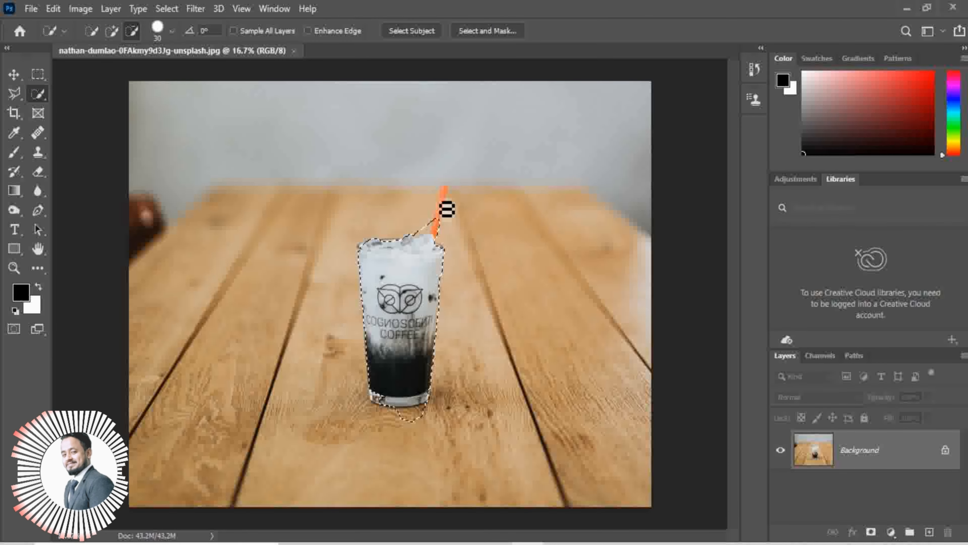
{"action": "left_click", "coordinate": [444, 208]}
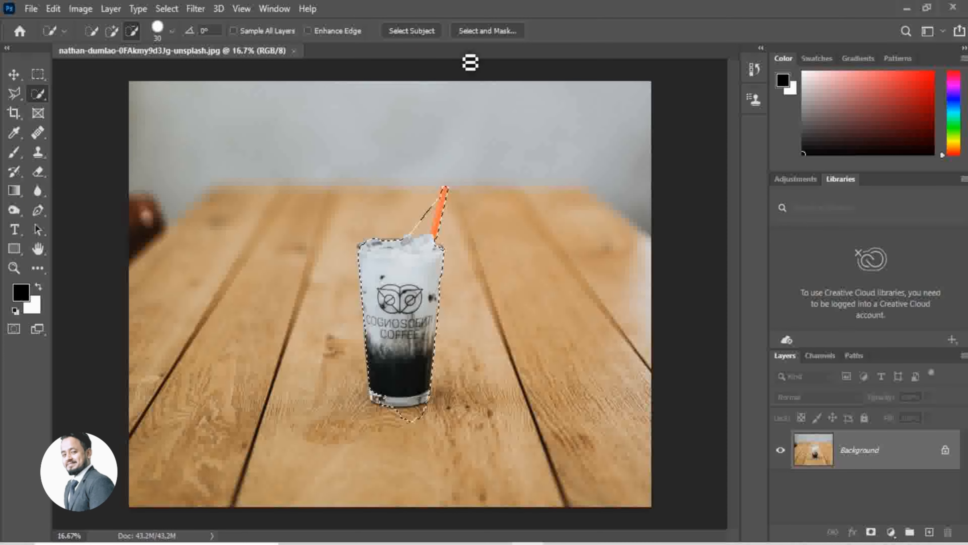
Replace the current selection using Select Subject and turn the new selection into a layer mask
{"action": "left_click", "coordinate": [412, 31]}
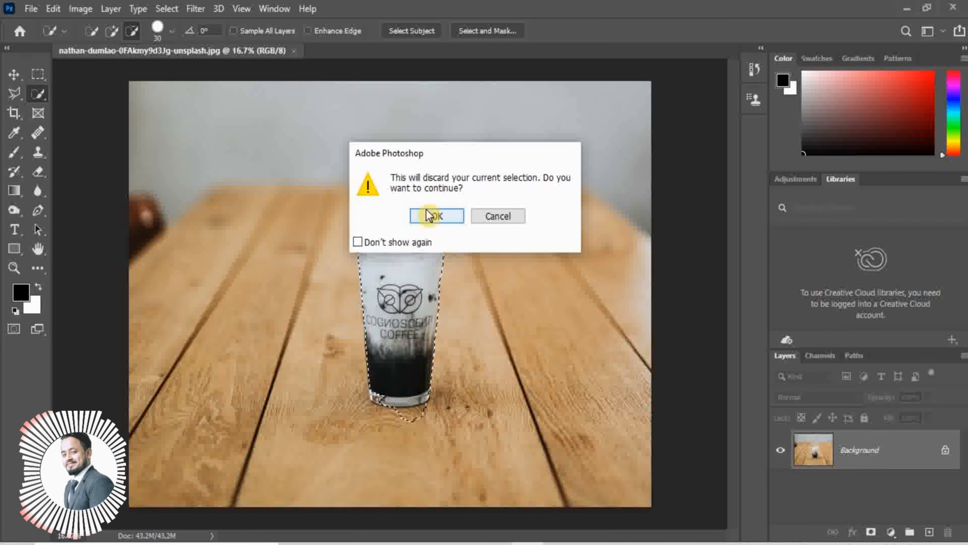
{"action": "left_click", "coordinate": [434, 216]}
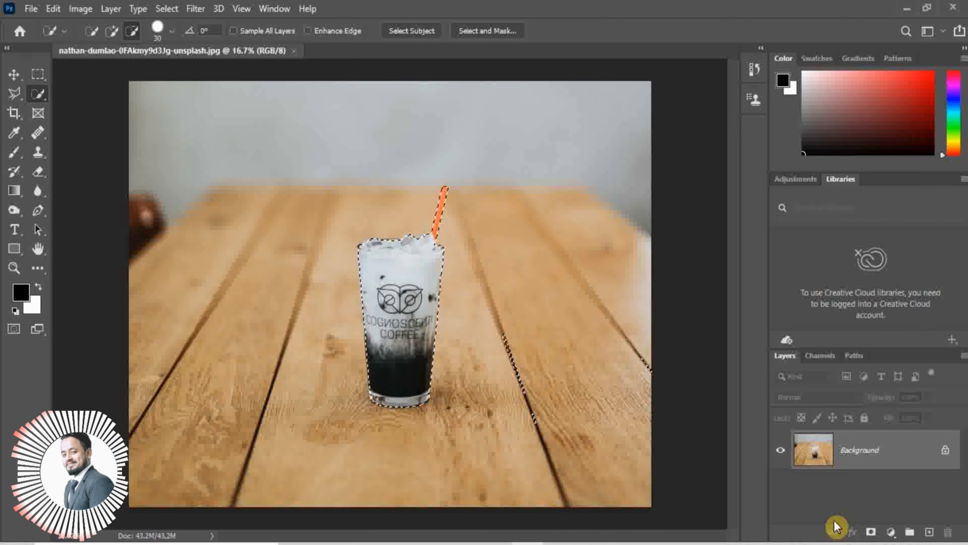
{"action": "left_click", "coordinate": [872, 534]}
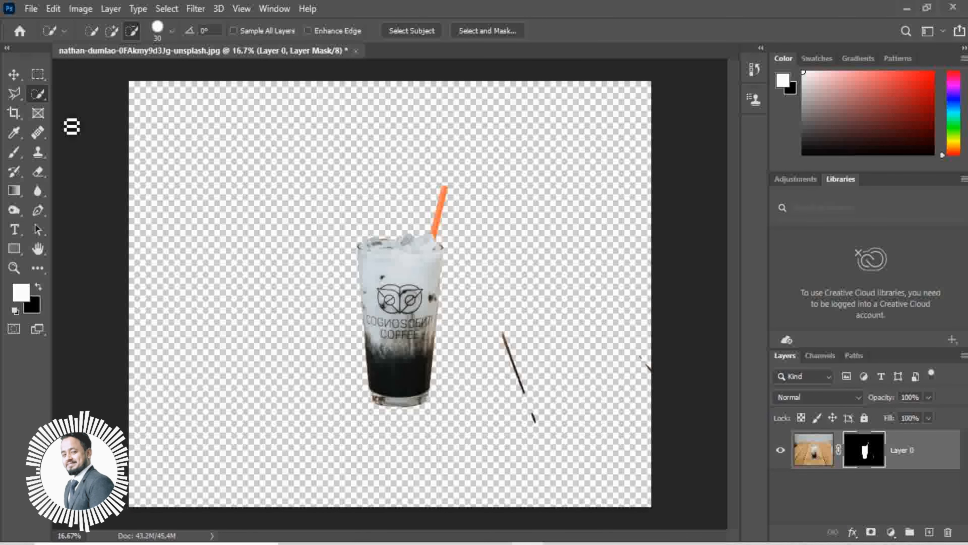
Paint black on the layer mask with the Brush tool to hide the thin dark marks just right of the glass
{"action": "left_click", "coordinate": [14, 156]}
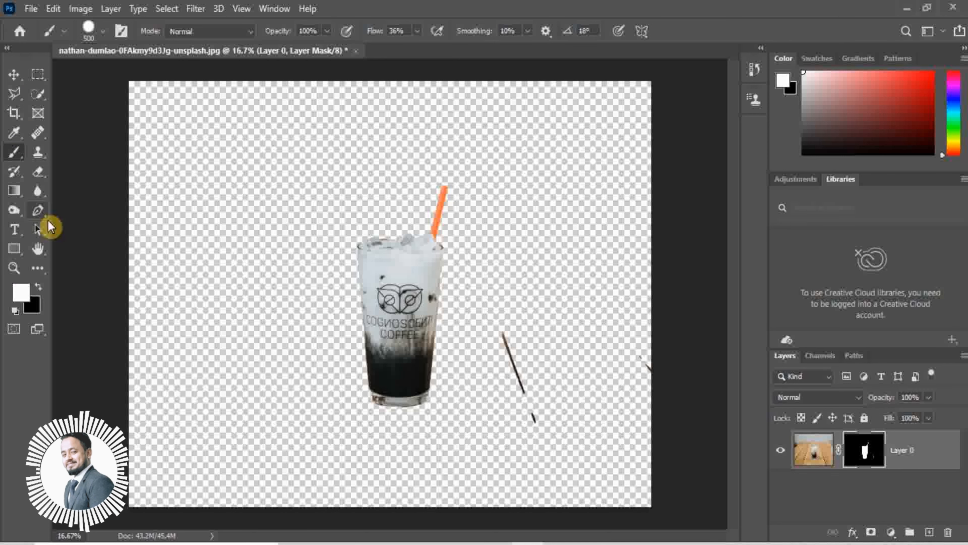
{"action": "left_click", "coordinate": [38, 290]}
{"action": "key", "text": "d"}
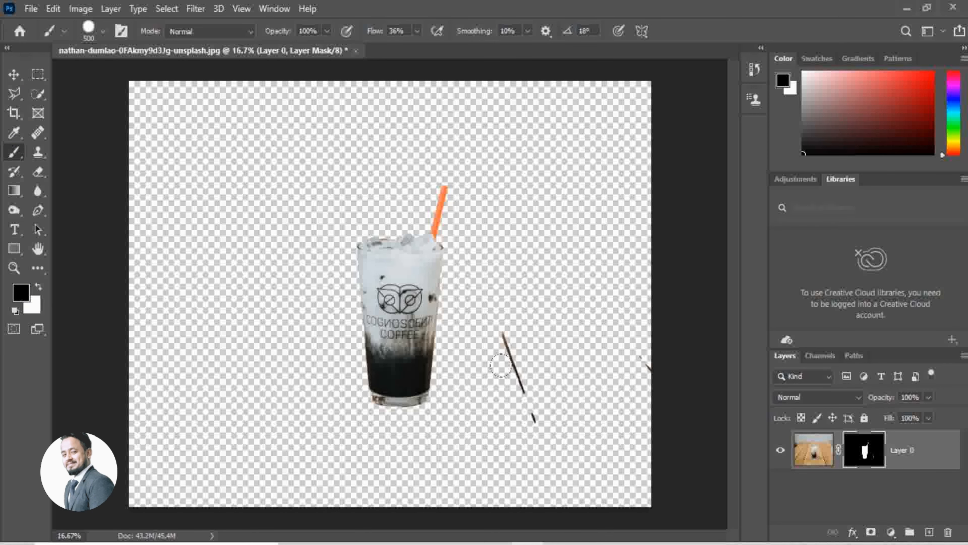
{"action": "left_click_drag", "start_coordinate": [485, 306], "coordinate": [526, 414]}
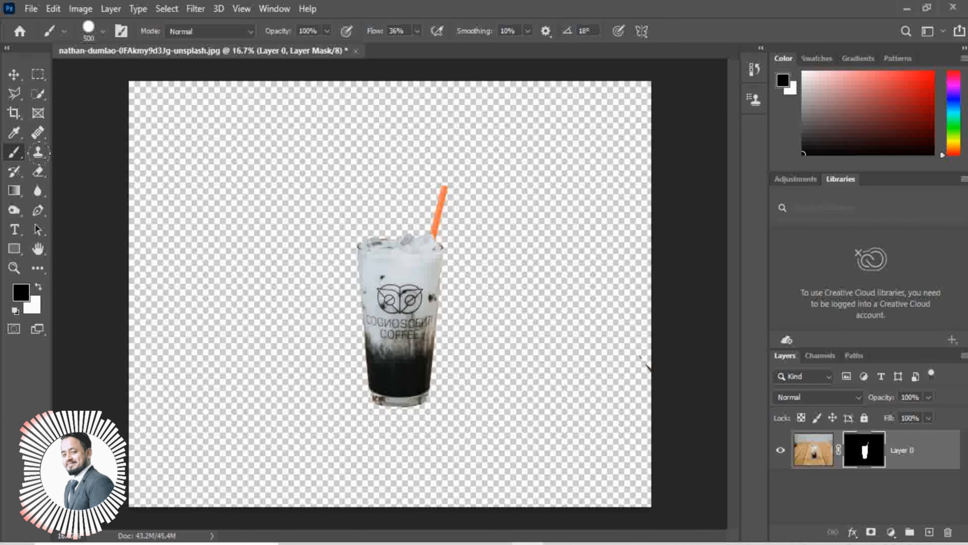
Move the masked glass around the canvas with its mask linked, and place it back near the centre
{"action": "left_click", "coordinate": [13, 75]}
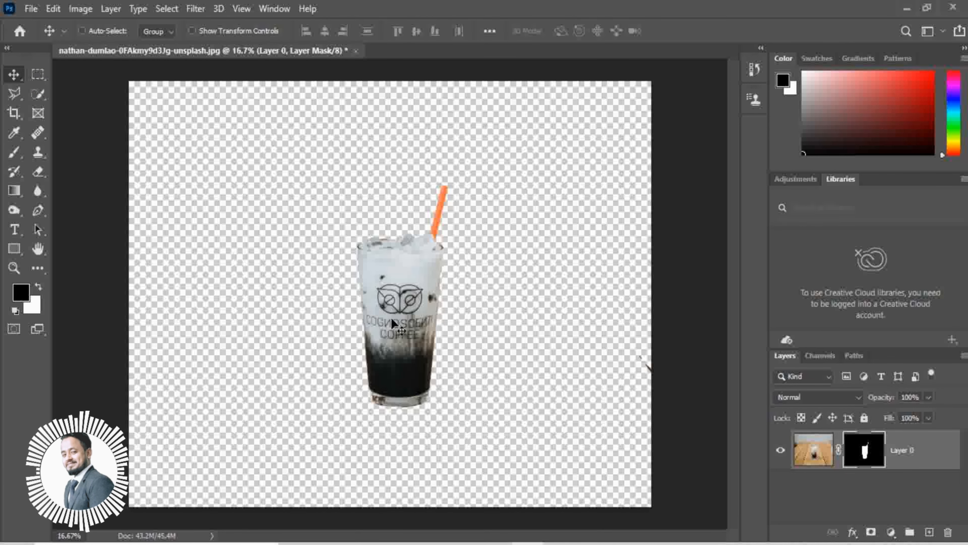
{"action": "left_click_drag", "start_coordinate": [392, 320], "coordinate": [421, 327]}
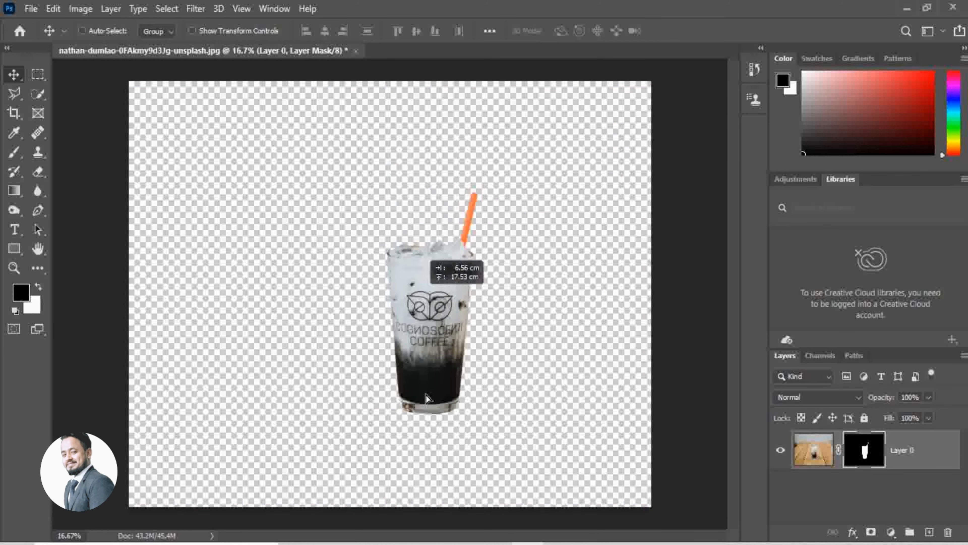
{"action": "left_click_drag", "start_coordinate": [426, 395], "coordinate": [385, 366]}
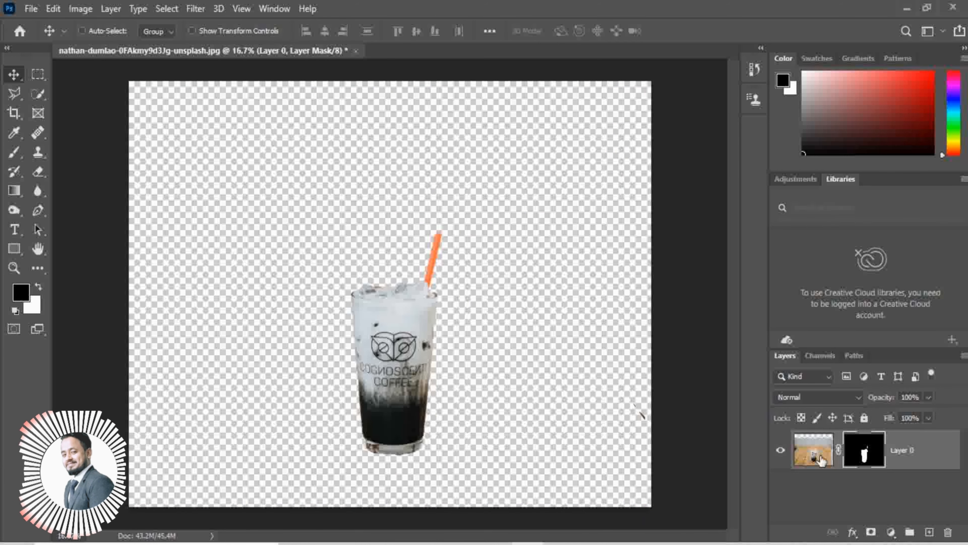
{"action": "left_click_drag", "start_coordinate": [406, 404], "coordinate": [642, 302]}
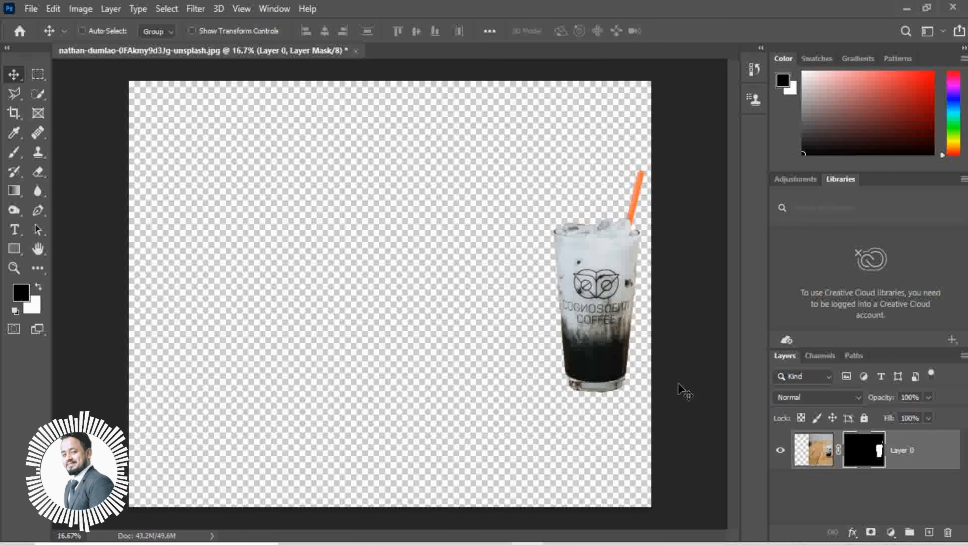
{"action": "key", "text": "ctrl"}
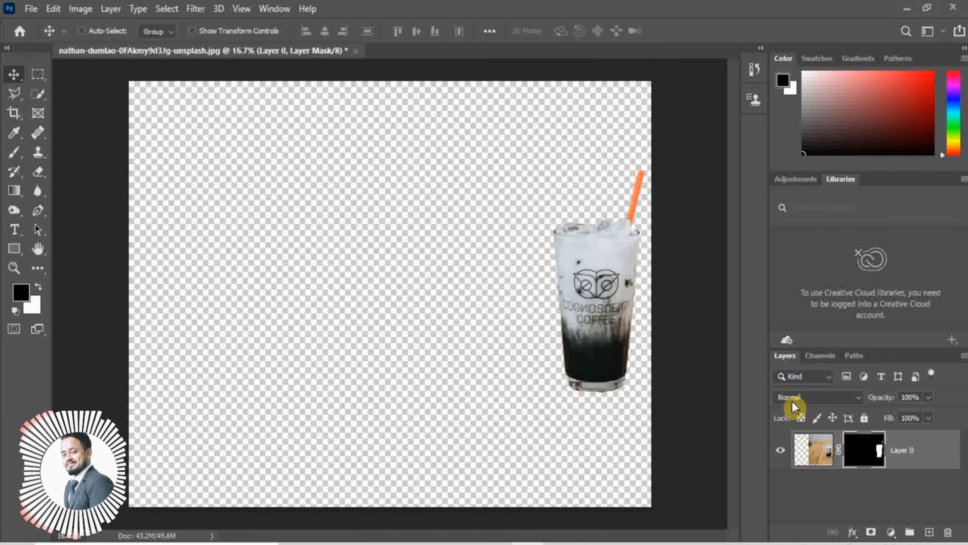
{"action": "left_click_drag", "start_coordinate": [594, 279], "coordinate": [406, 291]}
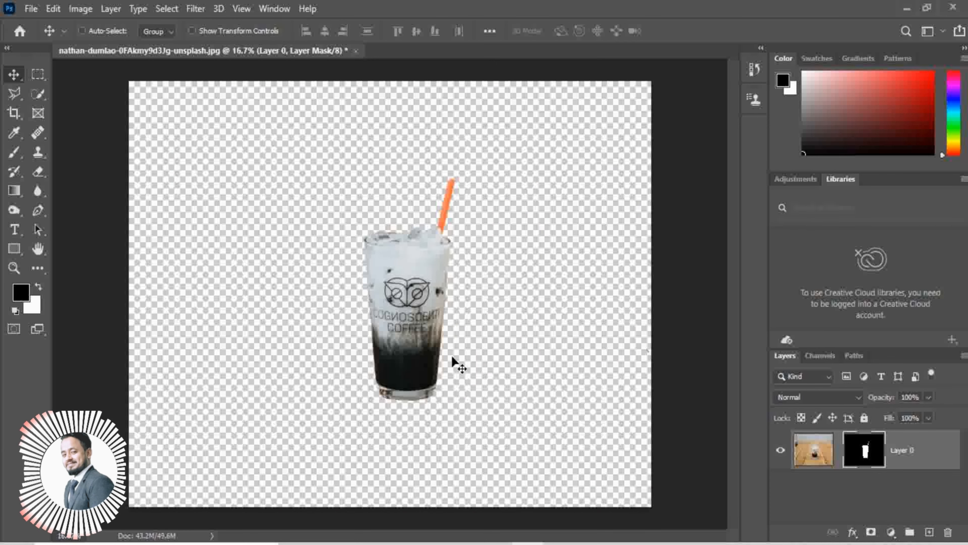
{"action": "mouse_move", "coordinate": [423, 297]}
{"action": "left_mouse_down"}
{"action": "mouse_move", "coordinate": [493, 250]}
{"action": "mouse_move", "coordinate": [576, 233]}
{"action": "mouse_move", "coordinate": [612, 298]}
{"action": "mouse_move", "coordinate": [477, 387]}
{"action": "mouse_move", "coordinate": [411, 307]}
{"action": "mouse_move", "coordinate": [393, 300]}
{"action": "mouse_move", "coordinate": [411, 305]}
{"action": "mouse_move", "coordinate": [522, 252]}
{"action": "mouse_move", "coordinate": [439, 328]}
{"action": "mouse_move", "coordinate": [421, 281]}
{"action": "mouse_move", "coordinate": [421, 292]}
{"action": "left_mouse_up"}
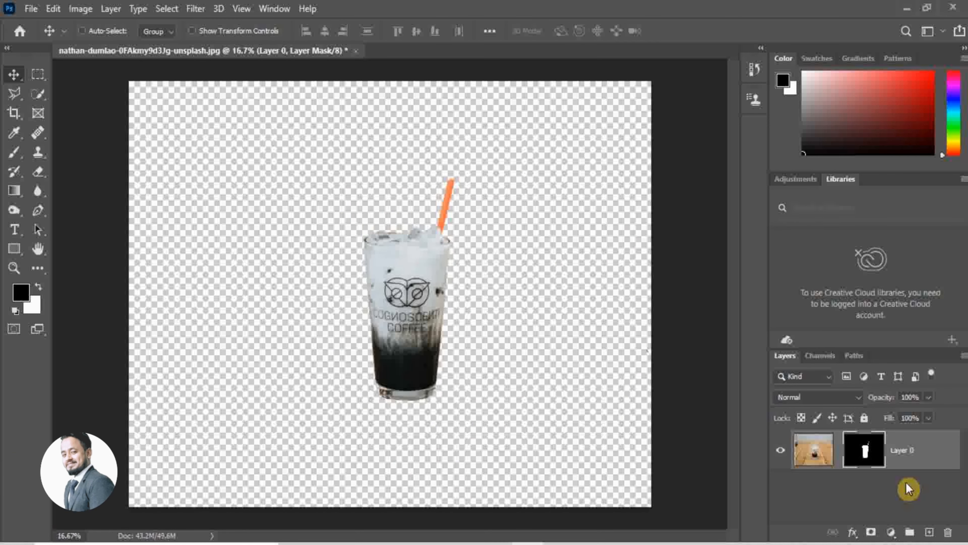
Shift the photo independently of its layer mask, and undo the shift
{"action": "left_click", "coordinate": [813, 453]}
{"action": "left_click_drag", "start_coordinate": [423, 281], "coordinate": [491, 217]}
{"action": "mouse_move", "coordinate": [420, 259]}
{"action": "left_mouse_down"}
{"action": "mouse_move", "coordinate": [403, 304]}
{"action": "mouse_move", "coordinate": [434, 263]}
{"action": "left_mouse_up"}
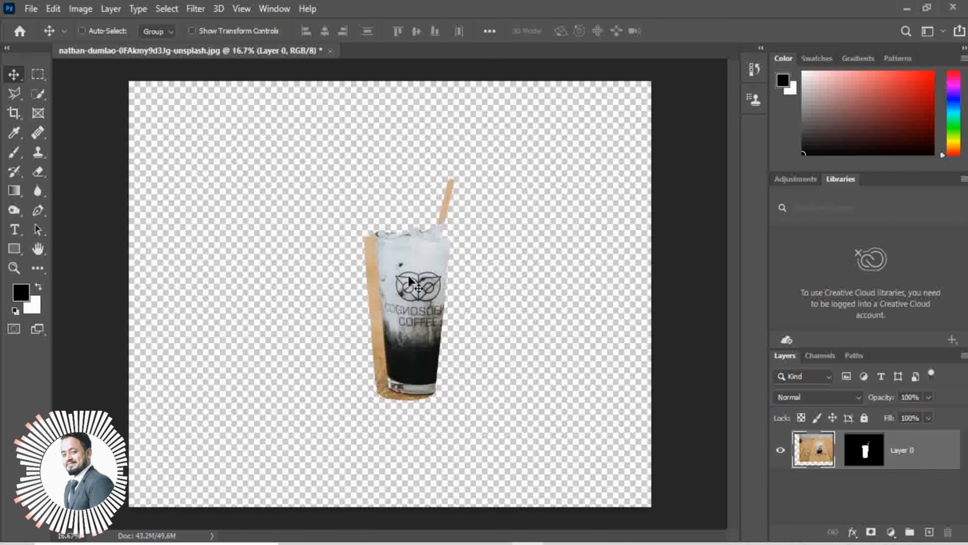
{"action": "left_click", "coordinate": [767, 458]}
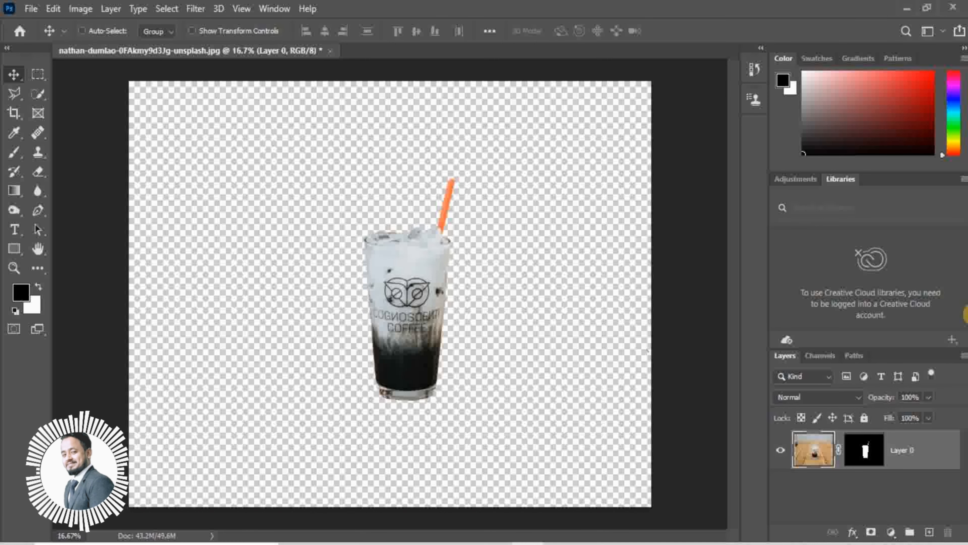
{"action": "left_click", "coordinate": [871, 461]}
{"action": "left_click", "coordinate": [929, 532]}
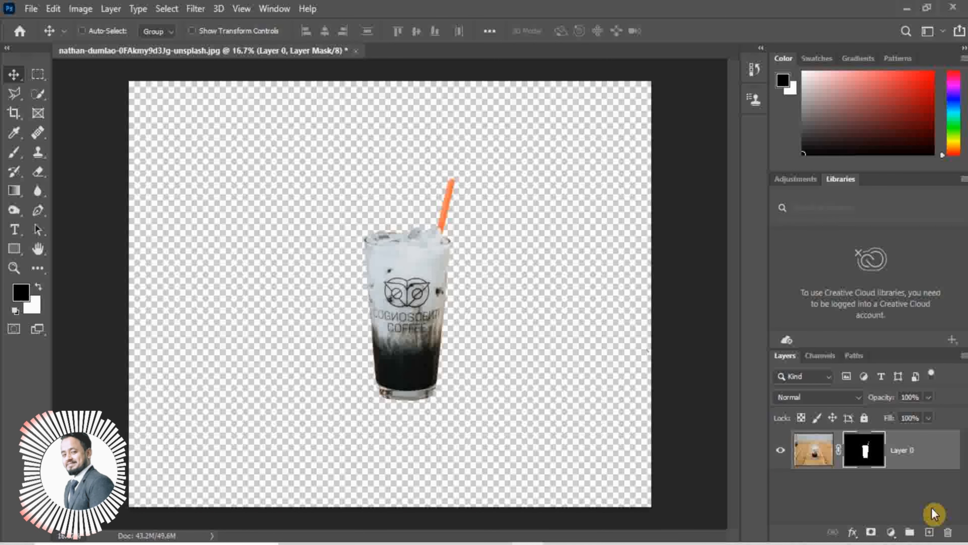
{"action": "key", "text": "i"}
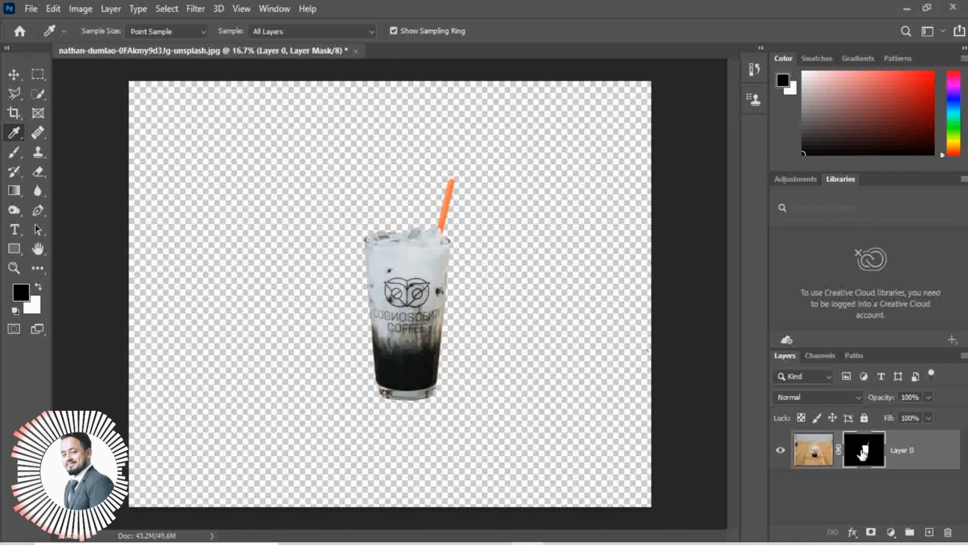
{"action": "key", "text": "v"}
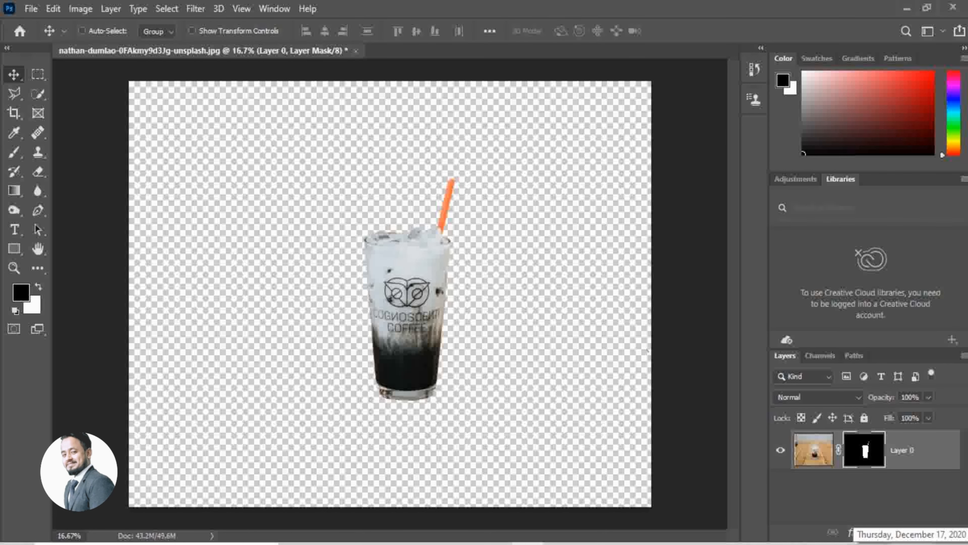
{"action": "key", "text": "i"}
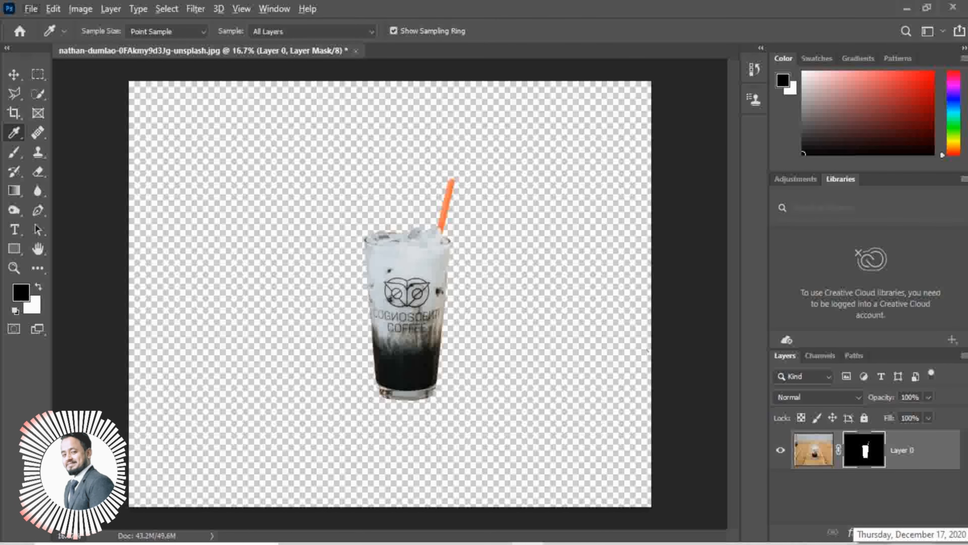
{"action": "left_click", "coordinate": [855, 450]}
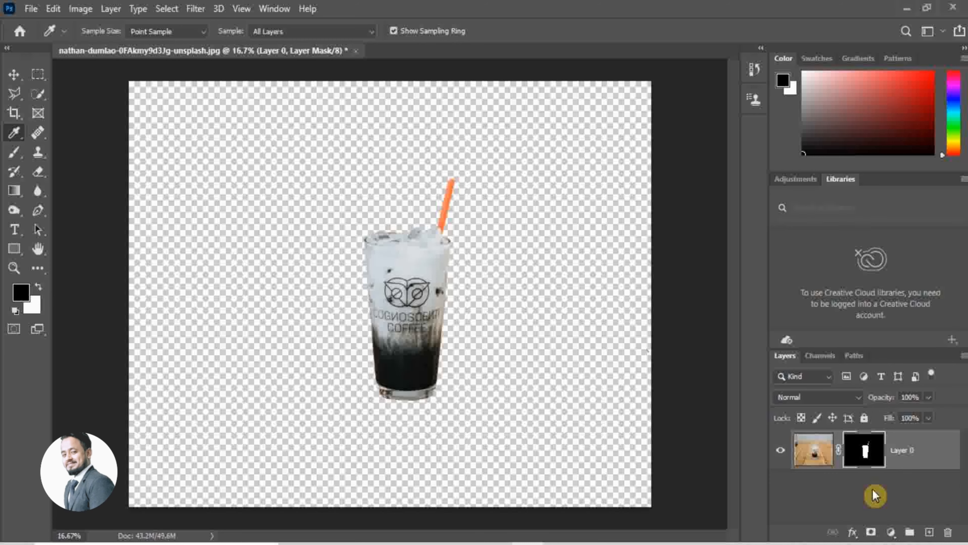
{"action": "left_click", "coordinate": [876, 474]}
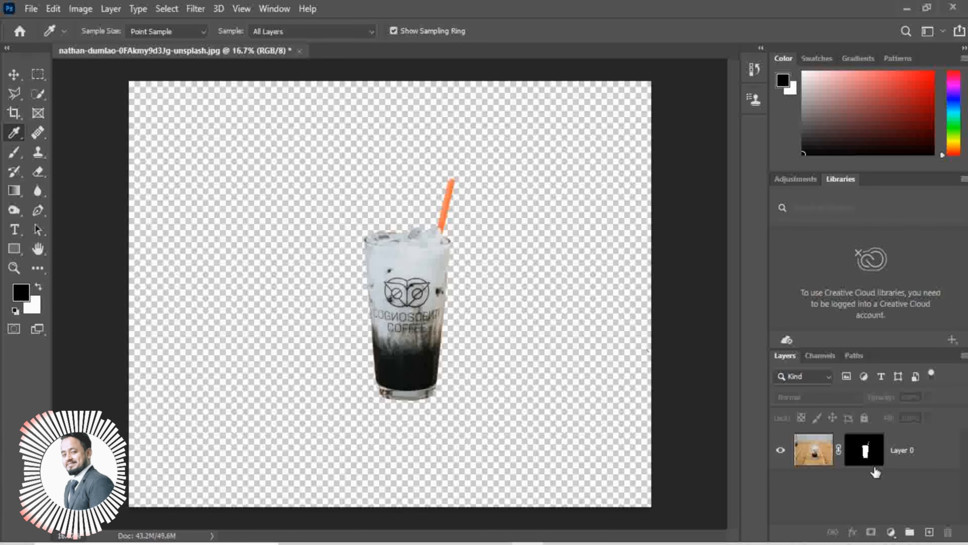
Display the layer mask alone on the canvas, and return to the masked image with the mask selected
{"action": "key", "text": "ctrl+plus"}
{"action": "left_click", "coordinate": [865, 450], "text": "alt"}
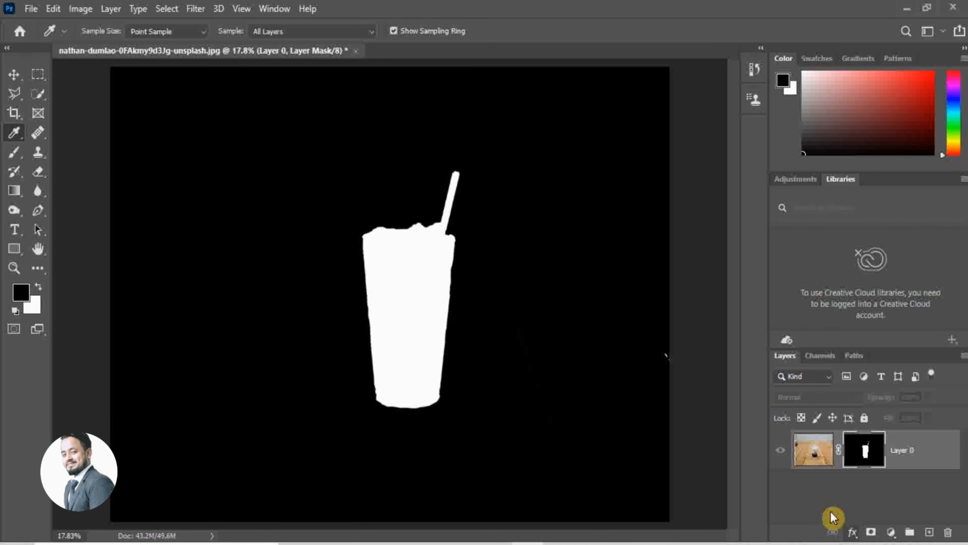
{"action": "left_click", "coordinate": [816, 451]}
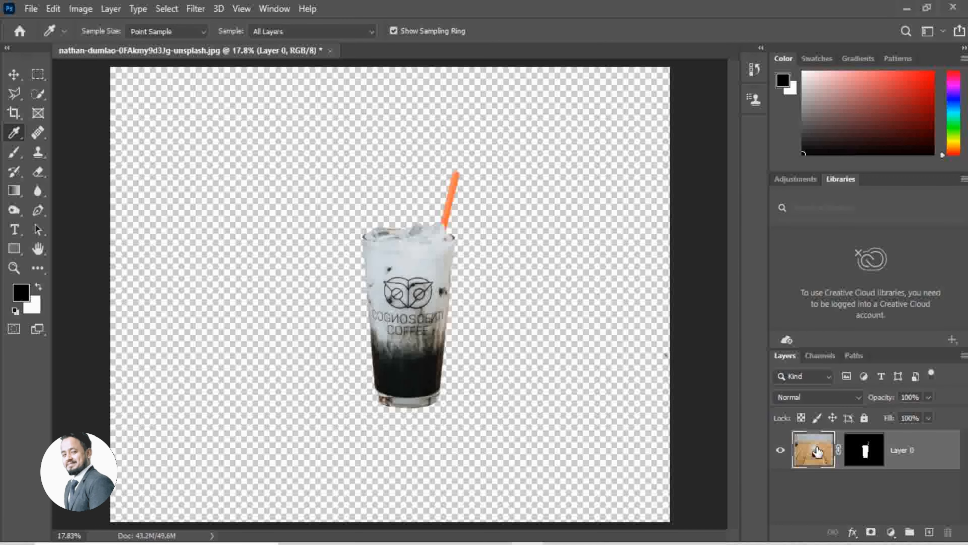
{"action": "left_click", "coordinate": [861, 450]}
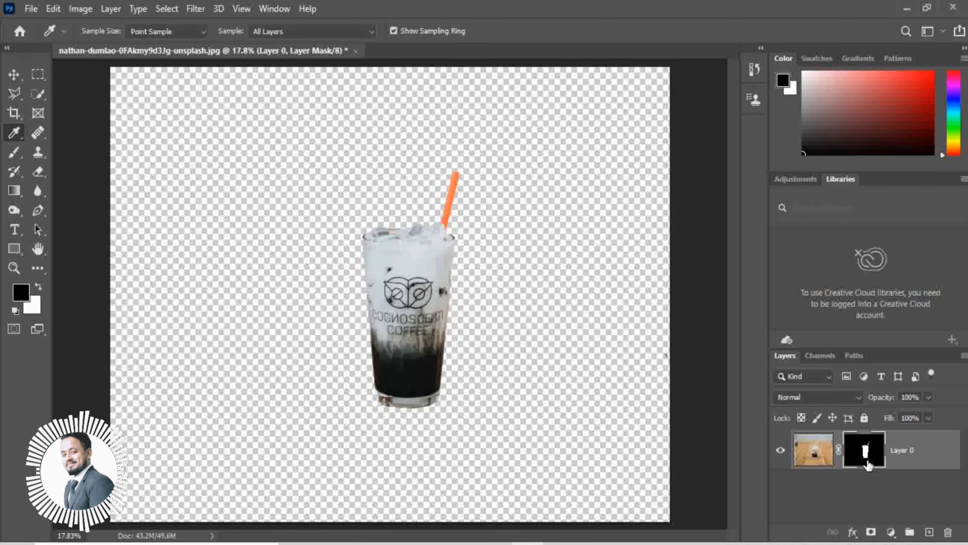
Open the Select and Mask workspace for the layer mask and leave it without applying changes
{"action": "double_click", "coordinate": [865, 454]}
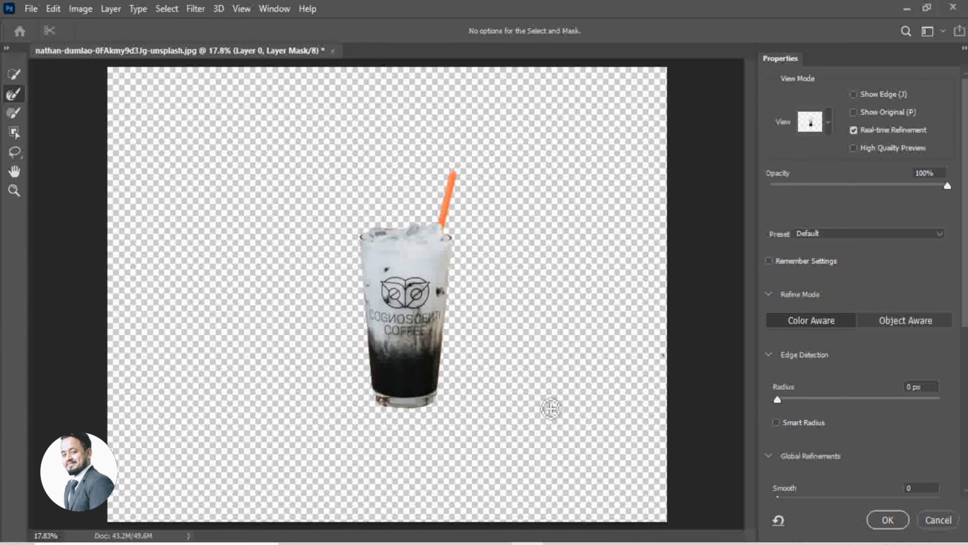
{"action": "left_click", "coordinate": [930, 520]}
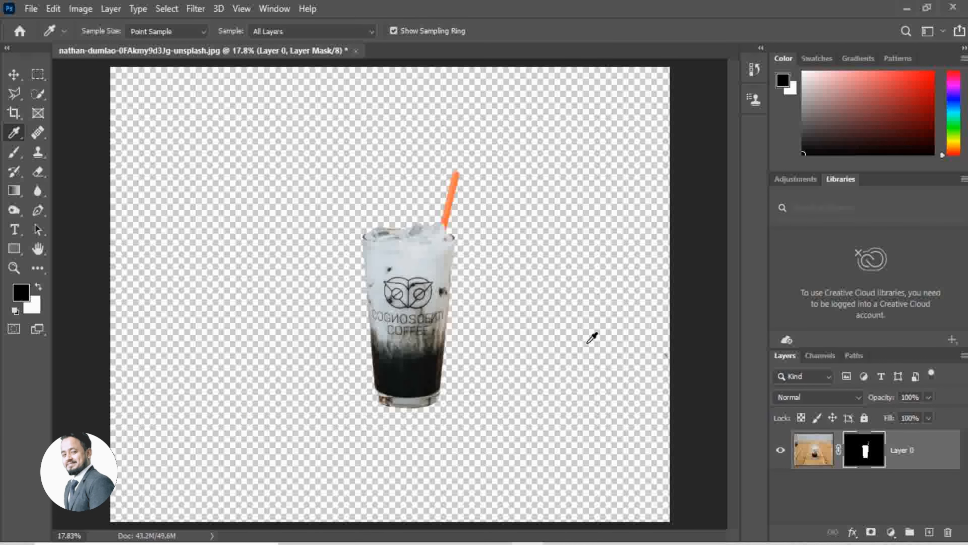
{"action": "left_click", "coordinate": [842, 507]}
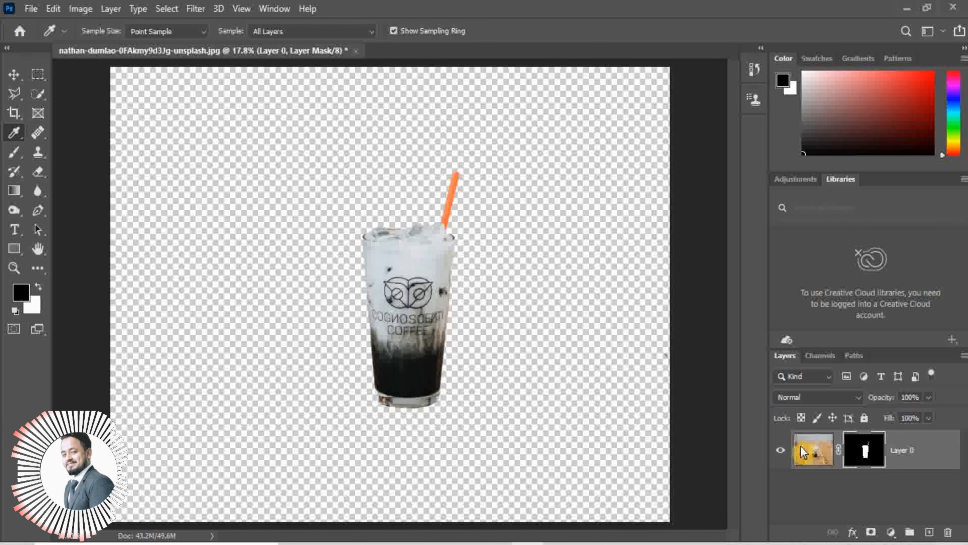
{"action": "left_click", "coordinate": [743, 386]}
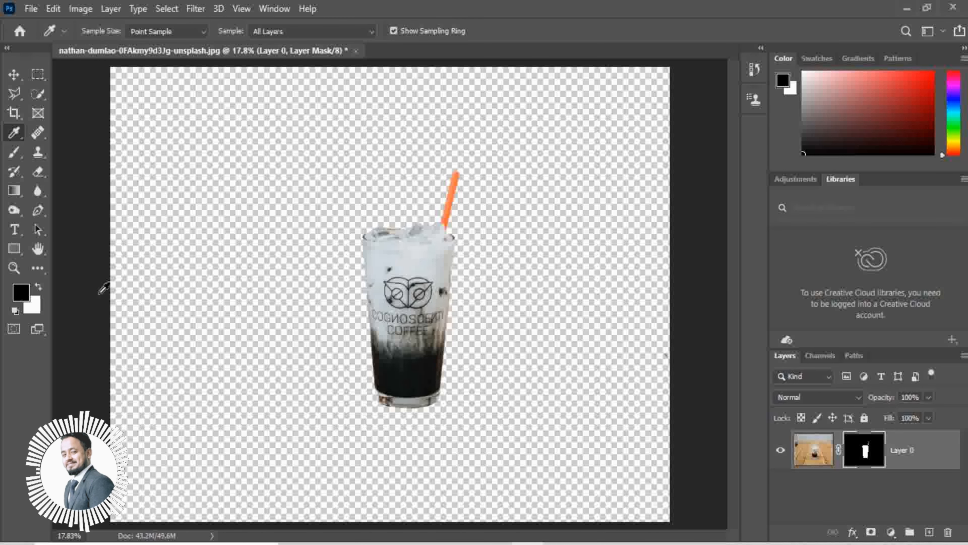
Paint black on the mask to hide the left part of the glass, and paint white to restore it with some surrounding background
{"action": "left_click", "coordinate": [14, 153]}
{"action": "mouse_move", "coordinate": [345, 246]}
{"action": "left_mouse_down"}
{"action": "mouse_move", "coordinate": [336, 310]}
{"action": "mouse_move", "coordinate": [343, 383]}
{"action": "mouse_move", "coordinate": [359, 152]}
{"action": "mouse_move", "coordinate": [376, 412]}
{"action": "left_mouse_up"}
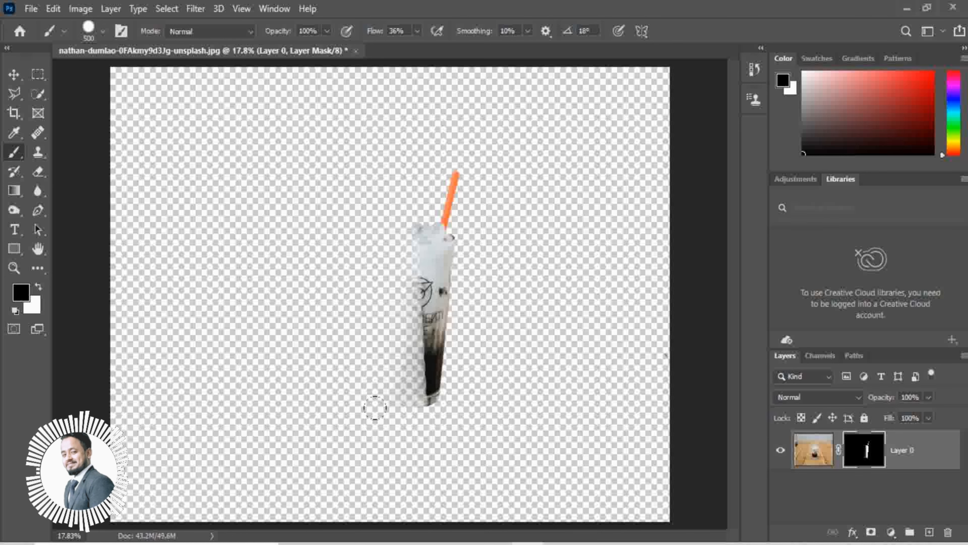
{"action": "key", "text": "x"}
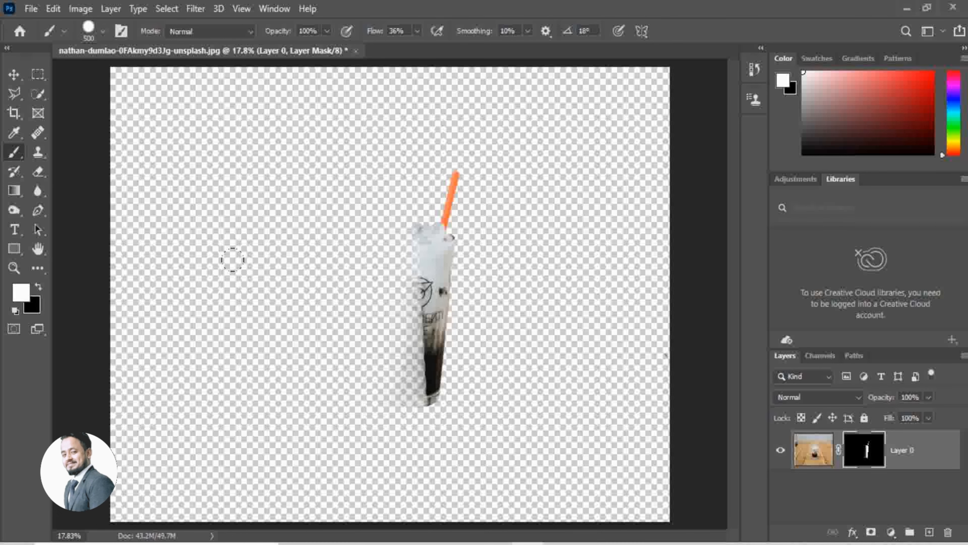
{"action": "mouse_move", "coordinate": [395, 158]}
{"action": "left_mouse_down"}
{"action": "mouse_move", "coordinate": [389, 317]}
{"action": "mouse_move", "coordinate": [379, 305]}
{"action": "mouse_move", "coordinate": [408, 214]}
{"action": "mouse_move", "coordinate": [415, 366]}
{"action": "mouse_move", "coordinate": [458, 244]}
{"action": "mouse_move", "coordinate": [412, 259]}
{"action": "mouse_move", "coordinate": [438, 229]}
{"action": "left_mouse_up"}
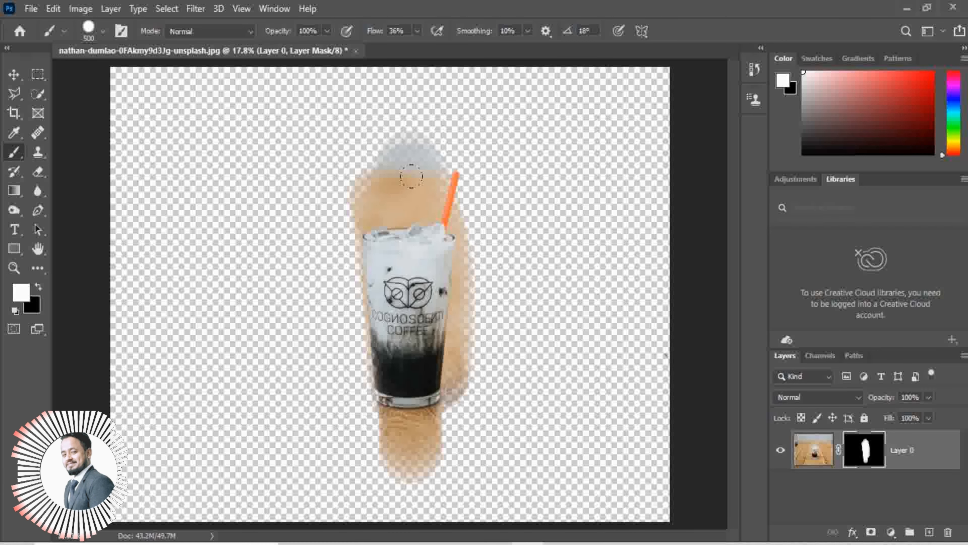